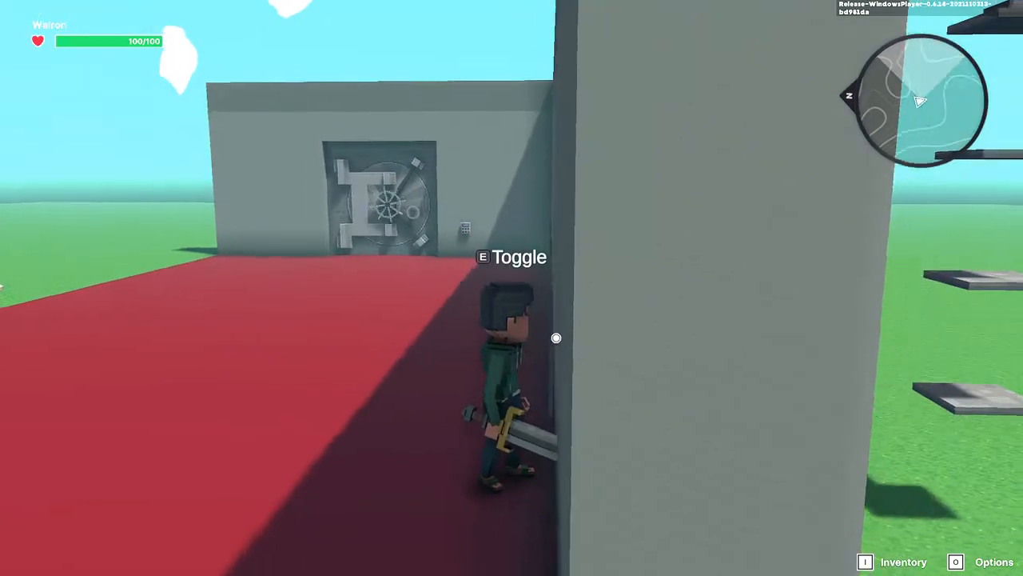
key(w)
key(w)
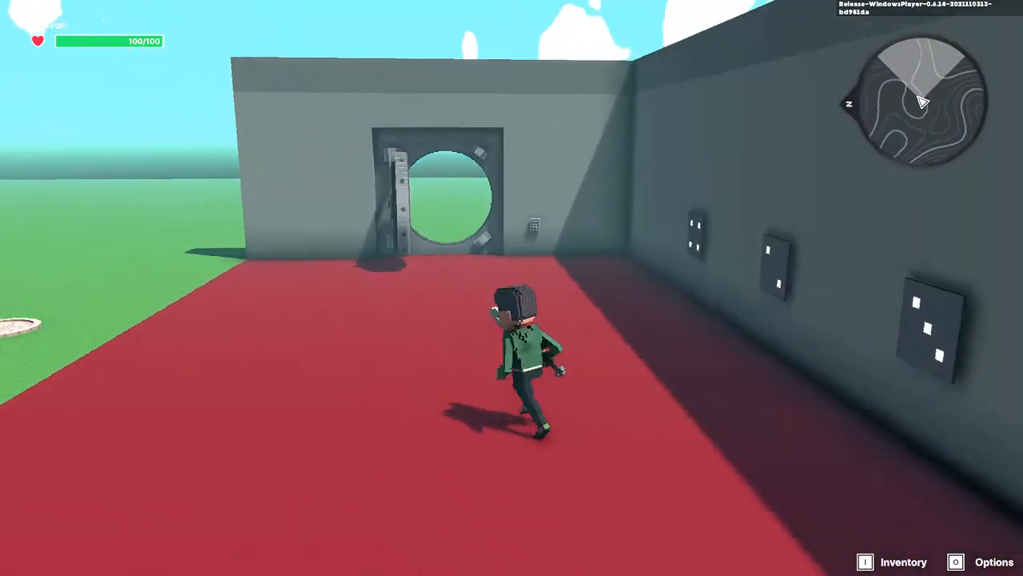
key(d)
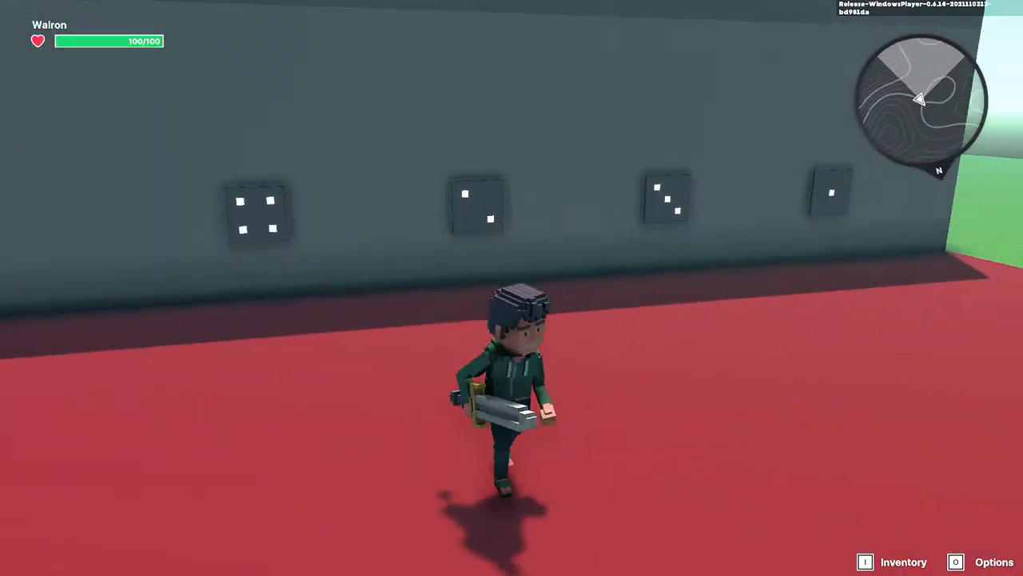
key(w)
key(w)
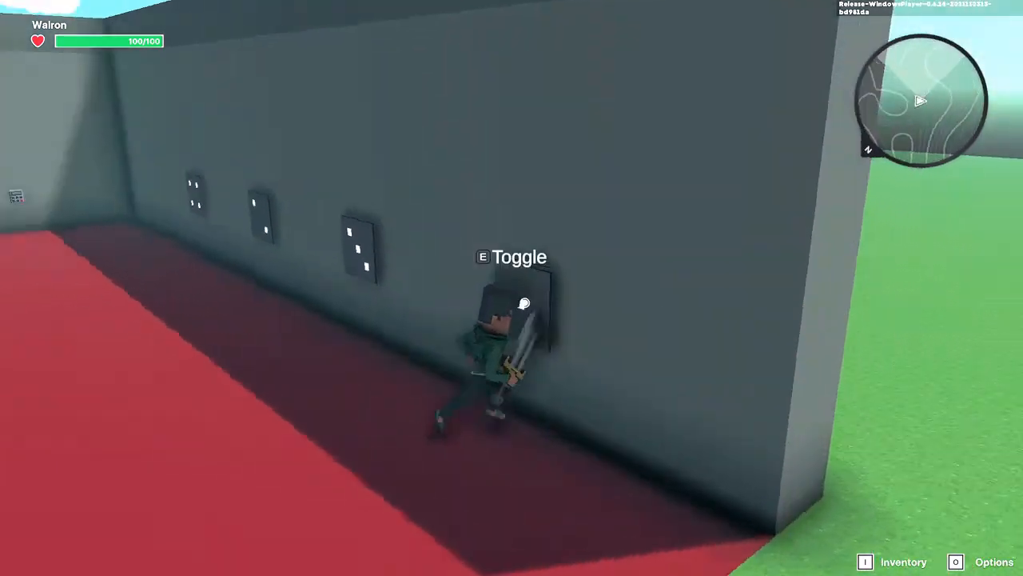
key(s)
key(w)
key(w)
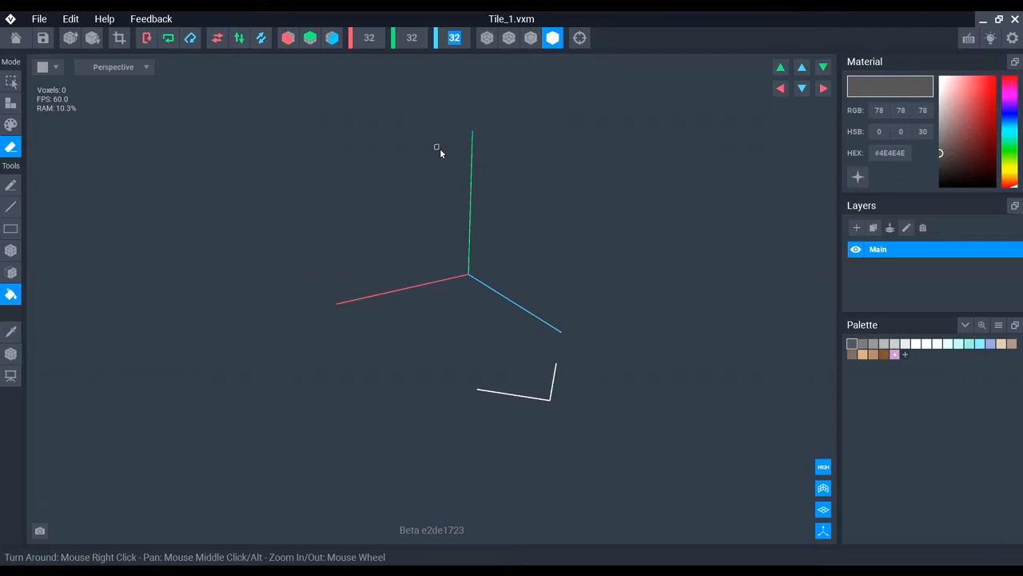
Step: Set the Z size of the model volume to 1 voxel, keeping it one layer thick
text(1)
key(Return)
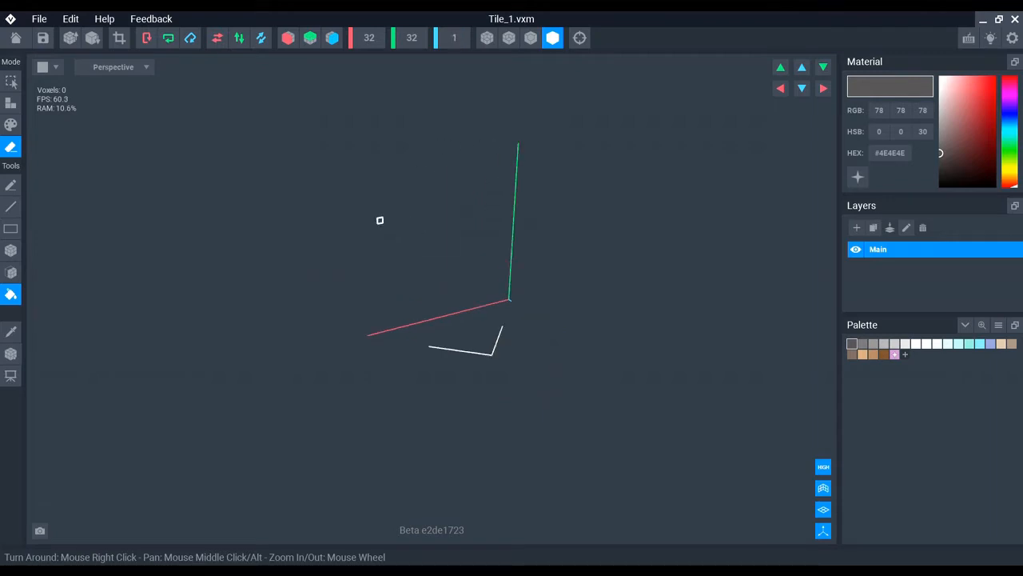
middle_drag(380, 219, 410, 218)
right_drag(411, 272, 411, 272)
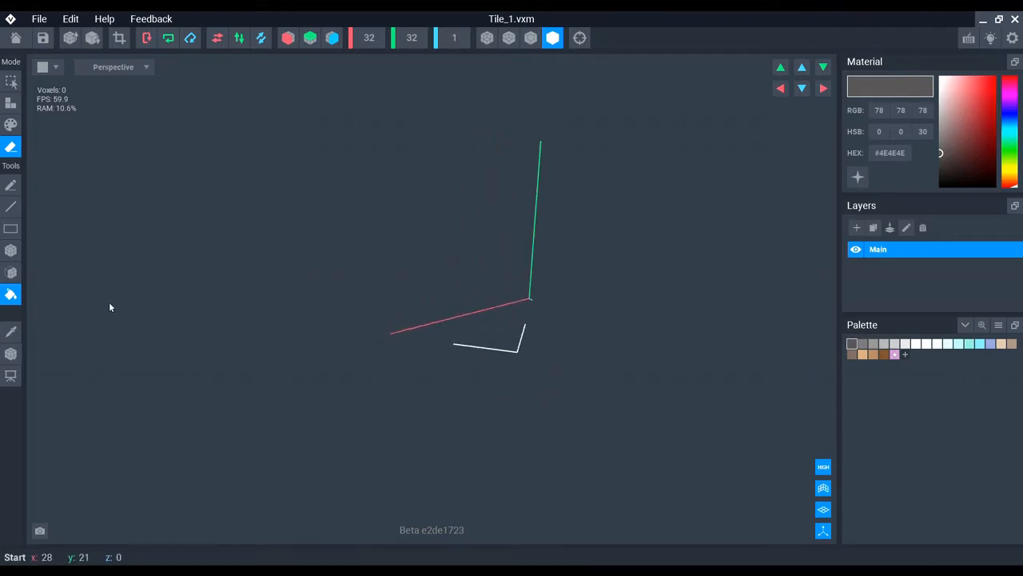
Step: Fill the empty 32 by 32 volume with dark grey #4E4E4E voxels using the bucket in attach mode
click(15, 112)
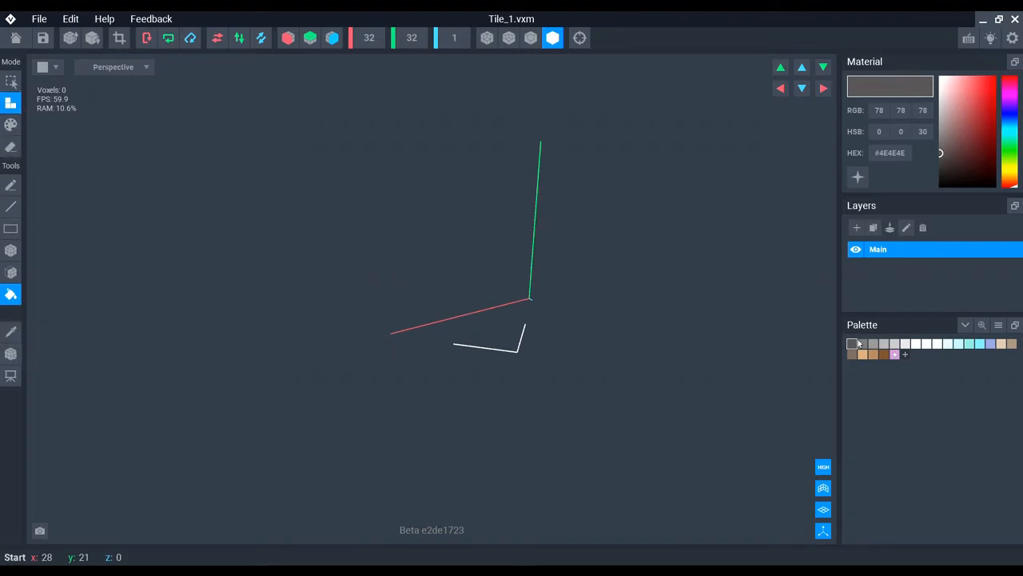
click(504, 282)
right_drag(493, 236, 411, 272)
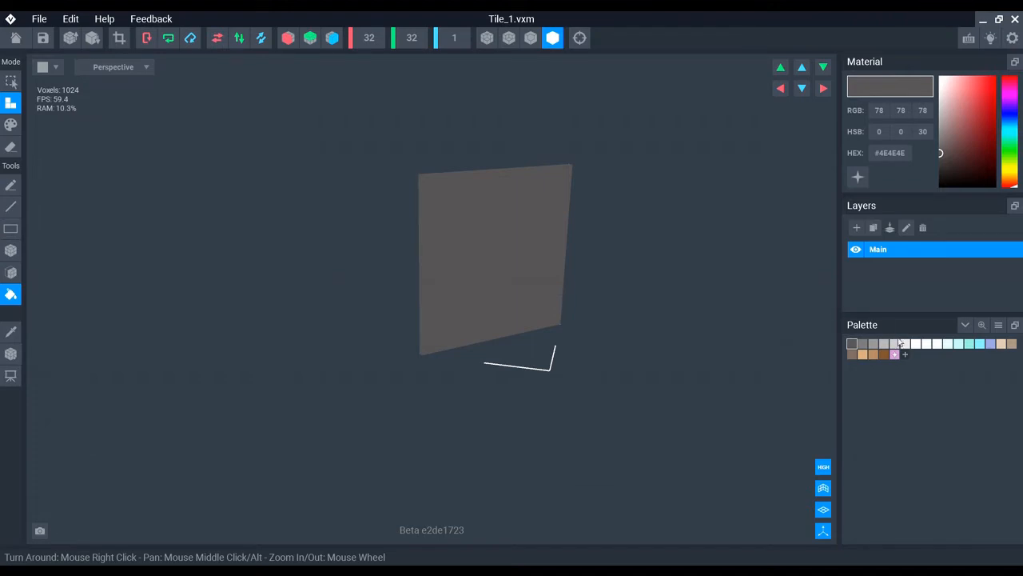
Step: With X and Y mirroring on, paint emissive pink #BC8EBE voxels at the centre of the tile using the pen
click(310, 38)
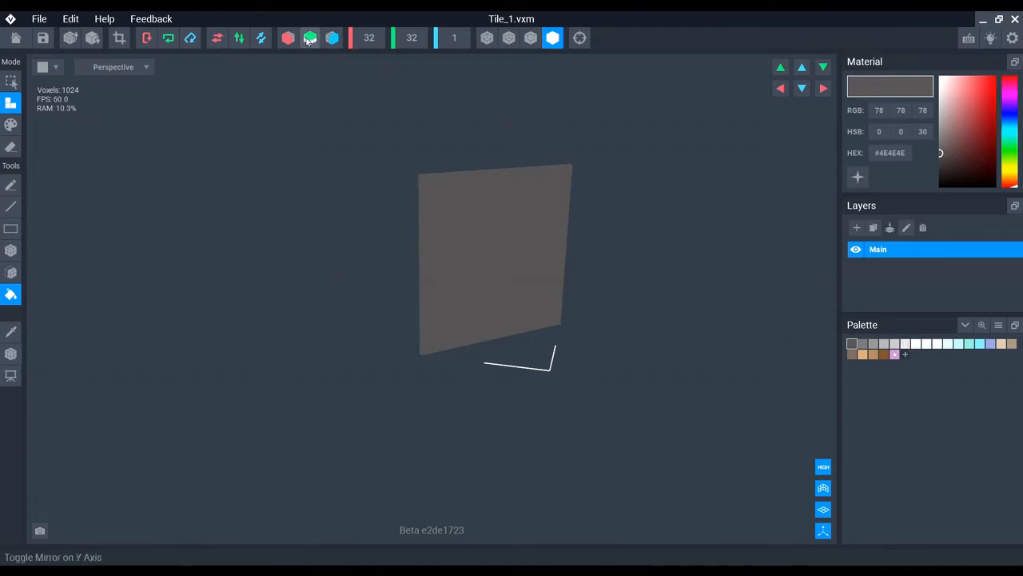
click(288, 38)
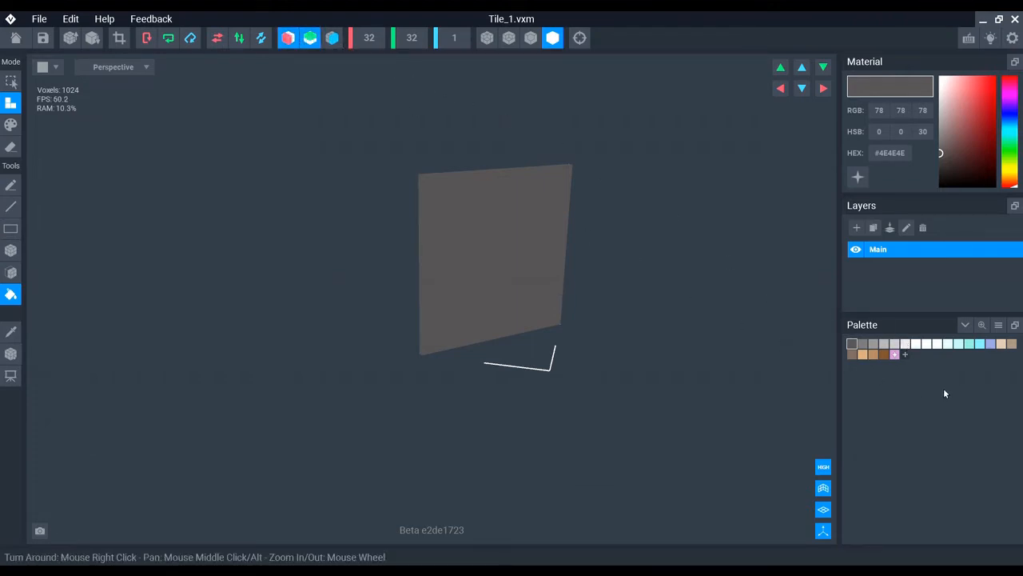
click(896, 355)
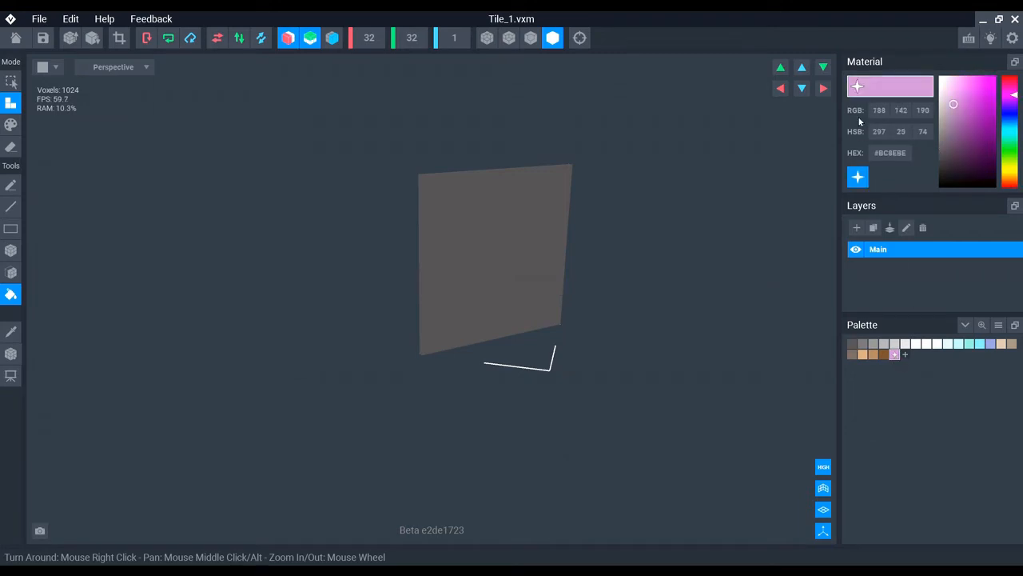
click(20, 133)
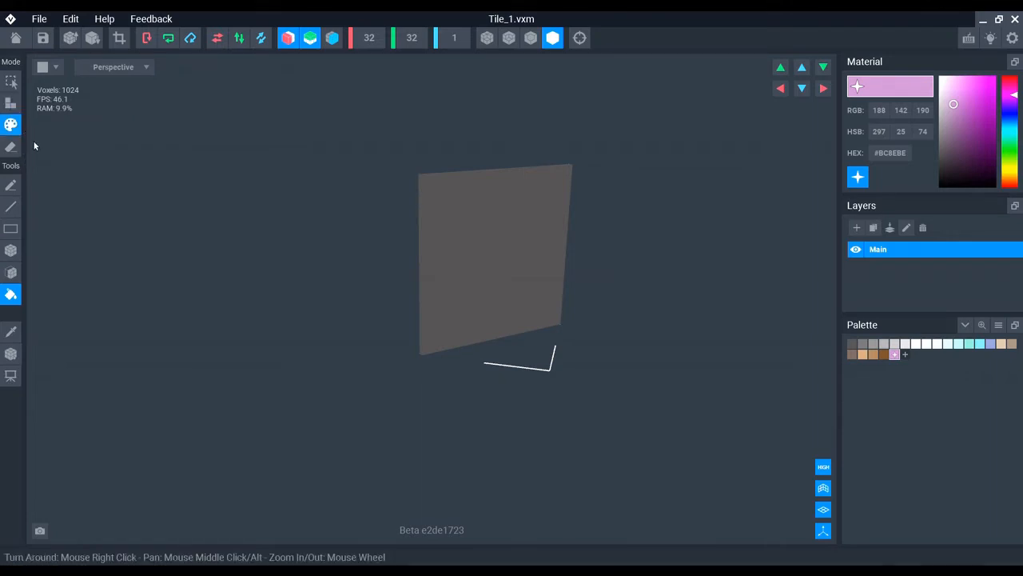
click(18, 190)
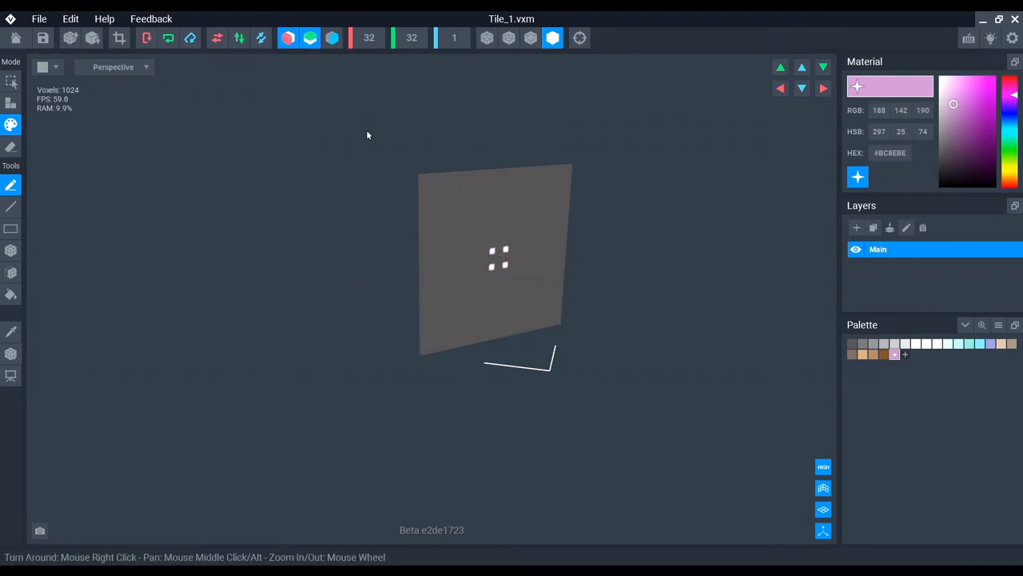
click(499, 261)
click(500, 260)
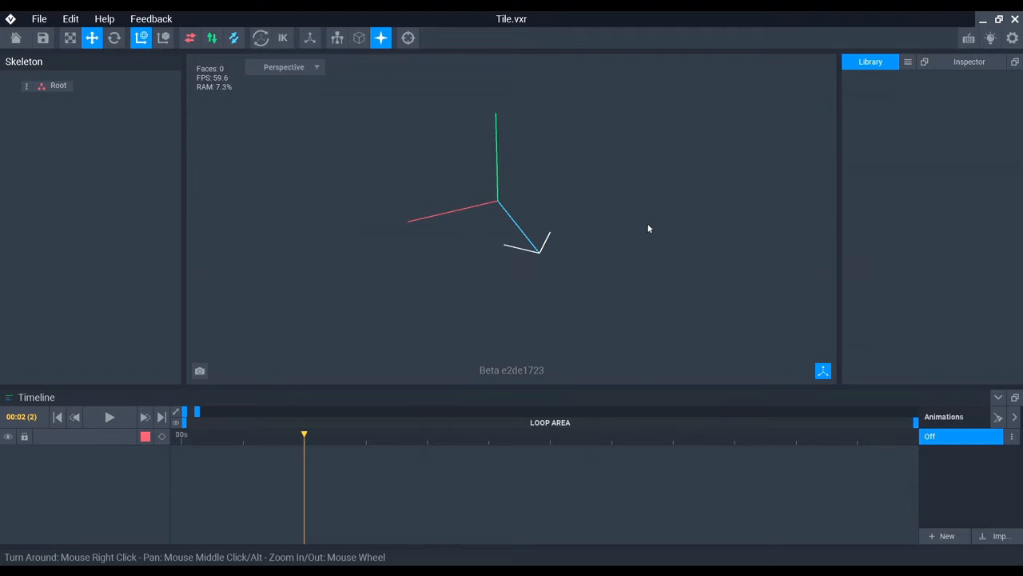
Step: Create a child node named Base Node under the Root of the Tile.vxr skeleton
click(34, 94)
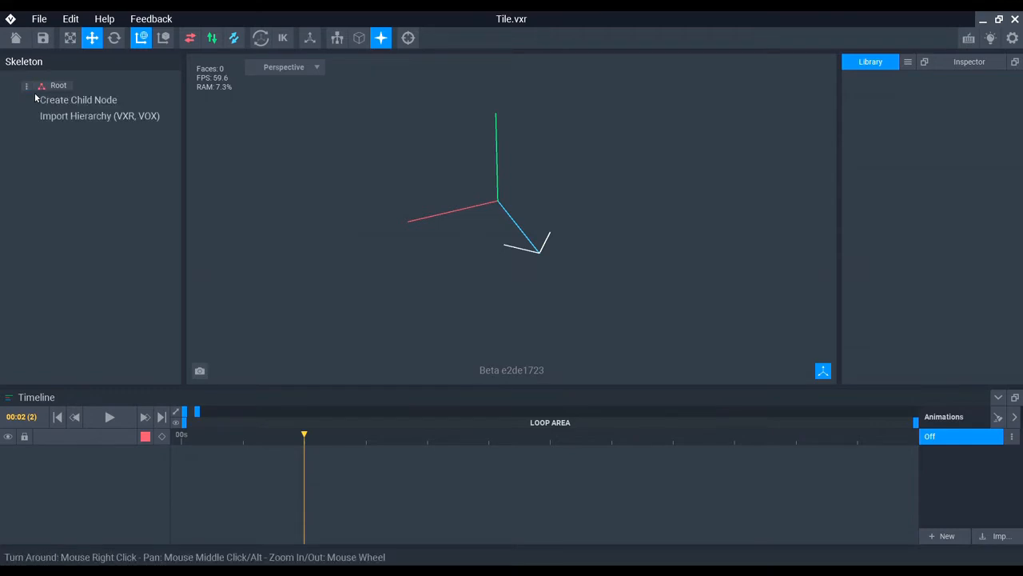
click(60, 104)
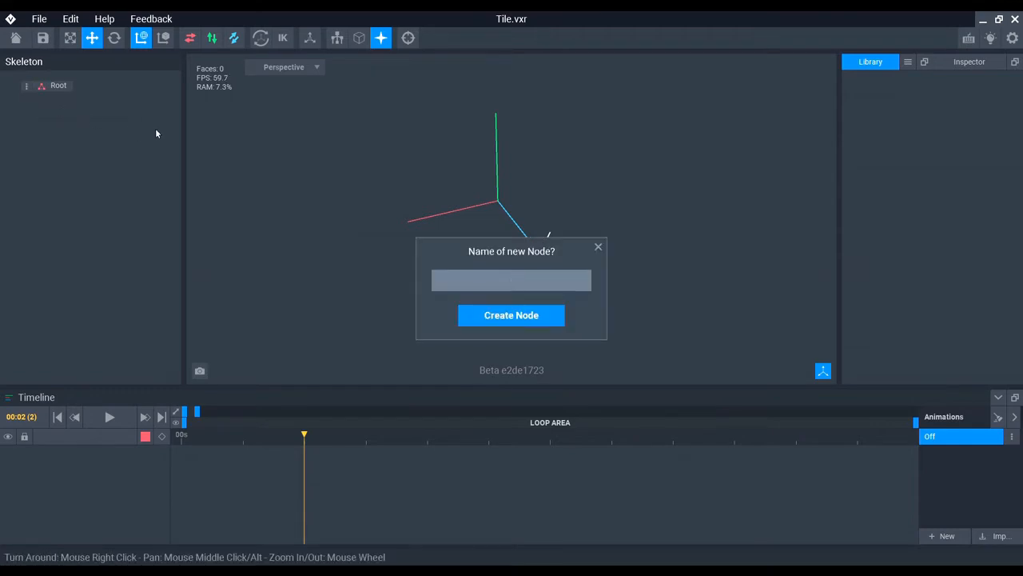
text(Base)
text(Node)
click(516, 316)
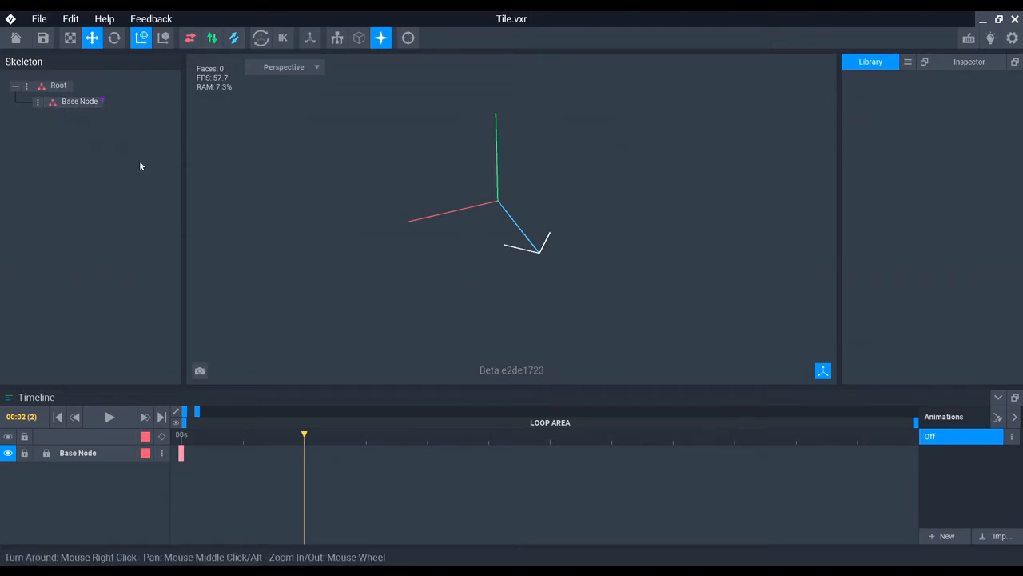
Step: Import the Tile_1 VXM model into the library and attach it to Base Node
click(910, 64)
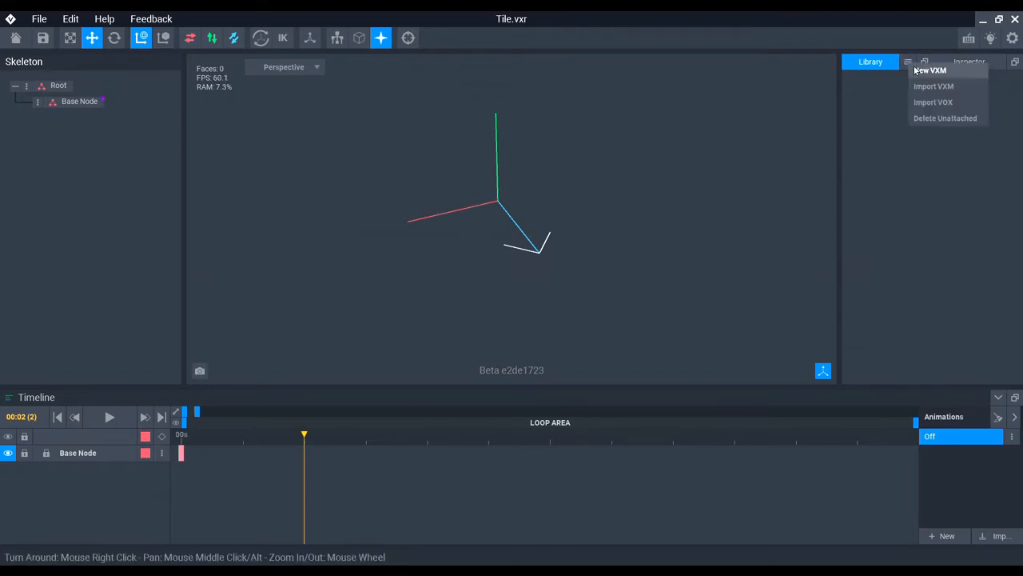
click(948, 92)
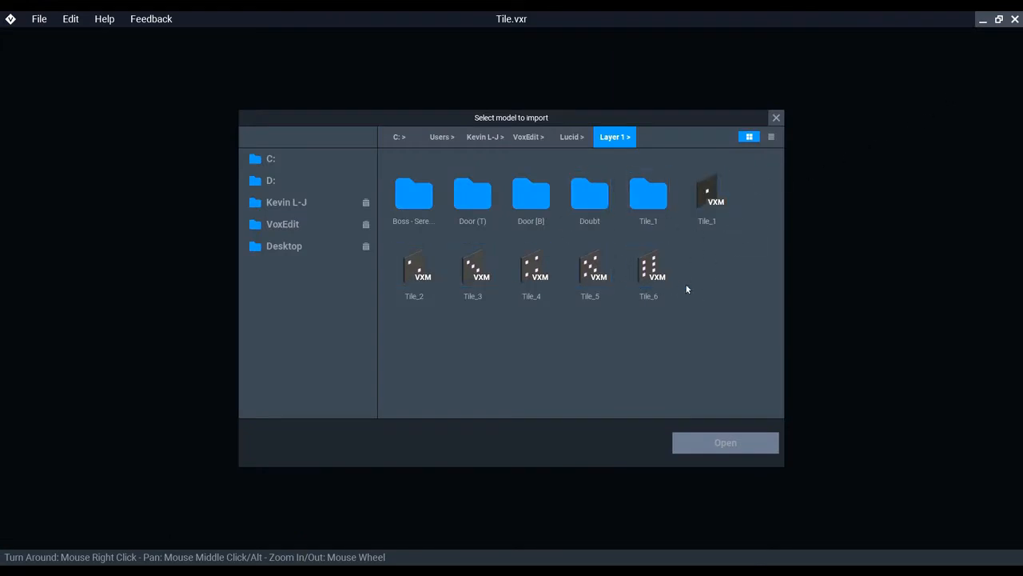
click(710, 200)
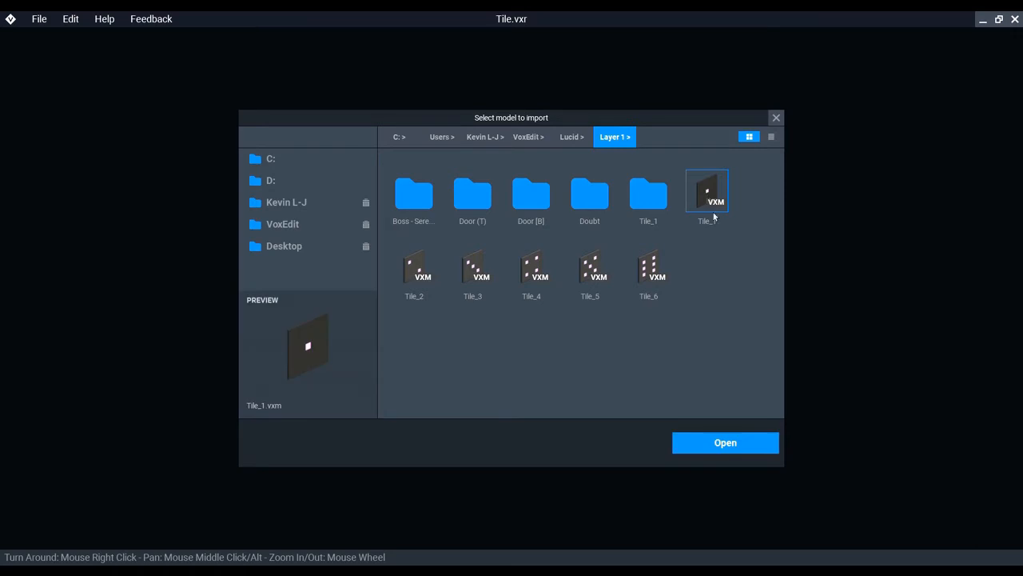
click(751, 451)
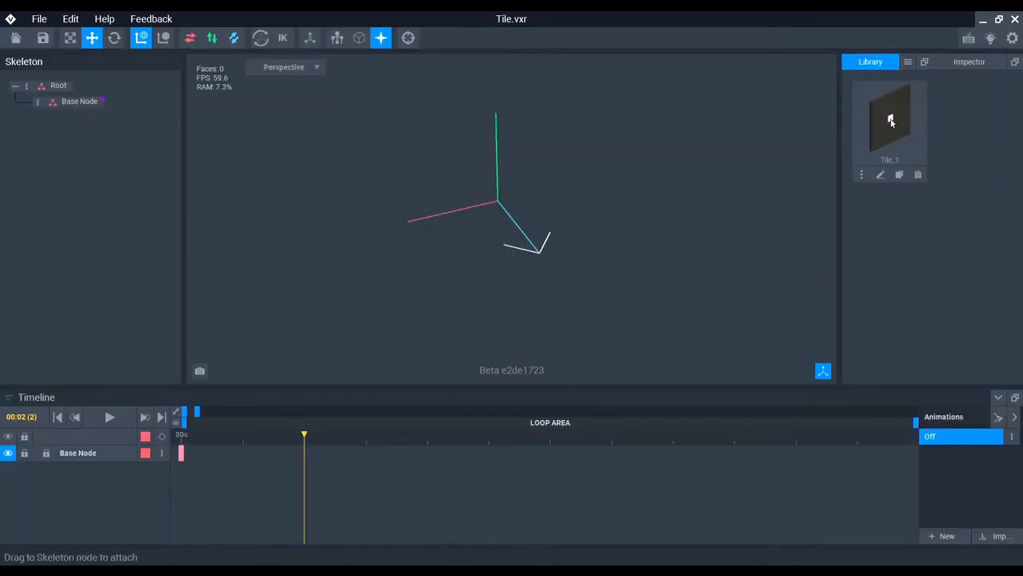
drag(890, 120, 73, 111)
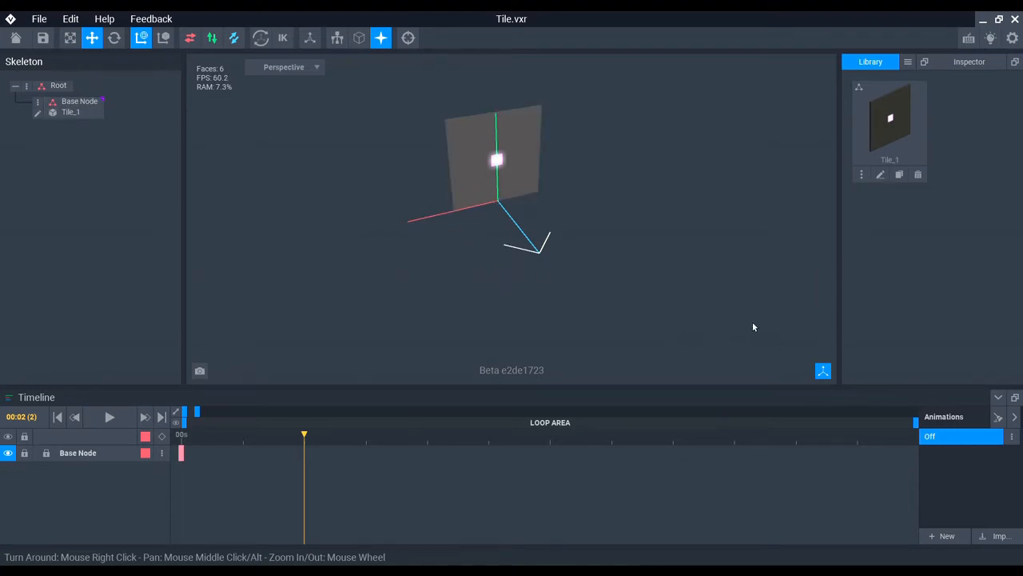
Step: Edit the Tile_1 model to set its pivot to 0.5 along the Z axis, and save the changes on closing
click(885, 179)
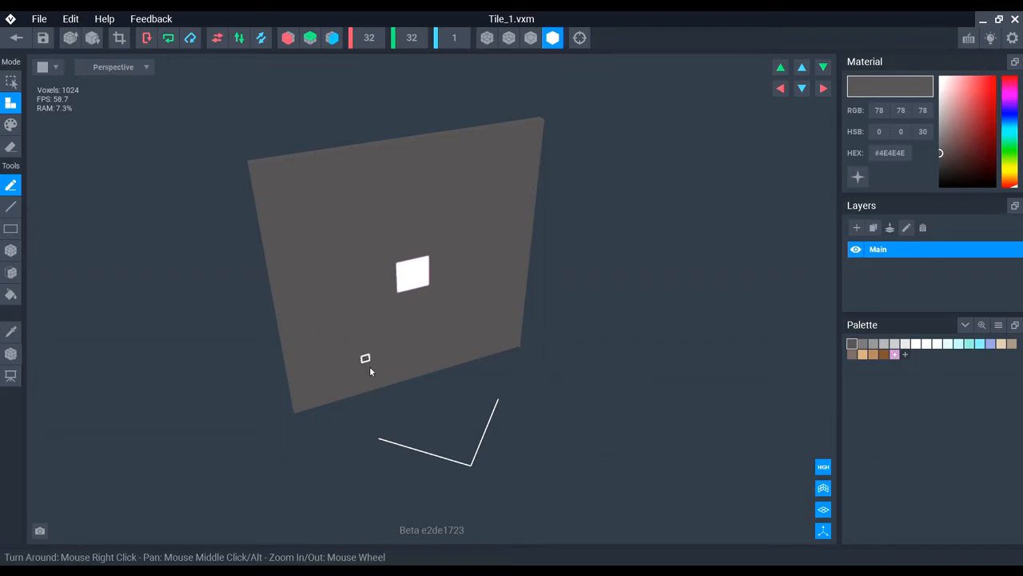
click(17, 358)
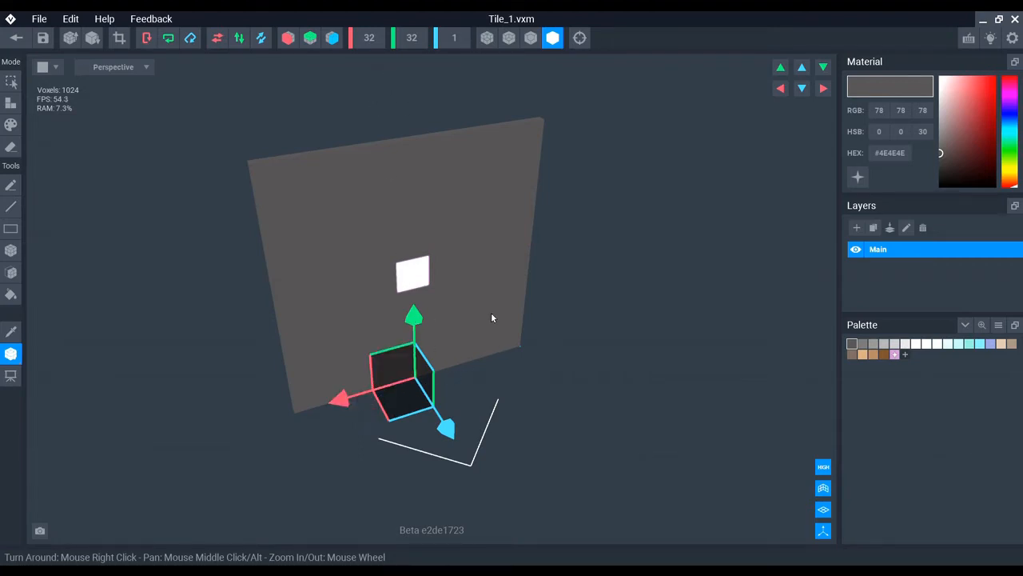
mouse_move(518, 391)
right_down()
mouse_move(592, 392)
mouse_move(512, 389)
right_up()
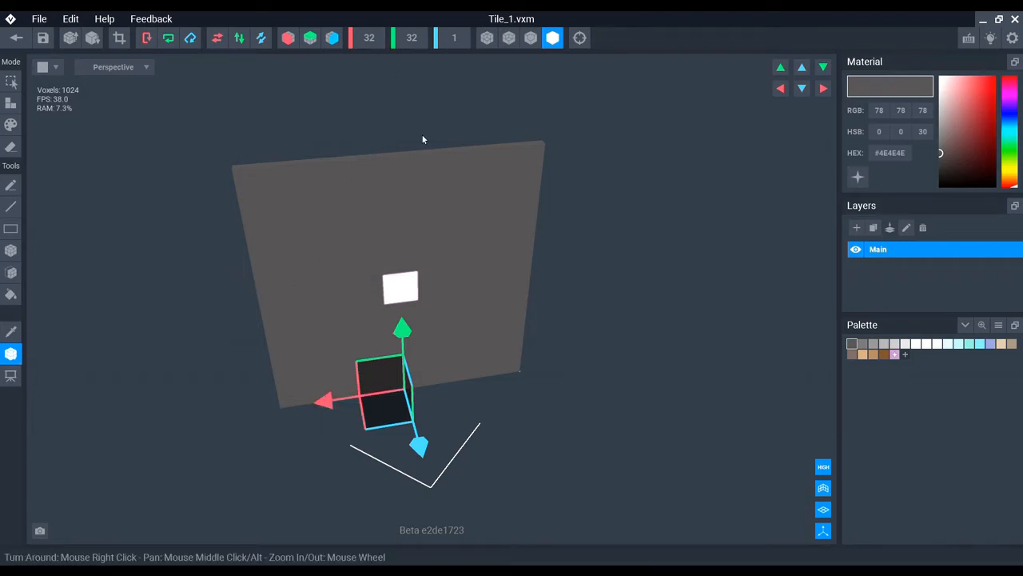
middle_drag(437, 449, 481, 445)
right_drag(485, 456, 445, 441)
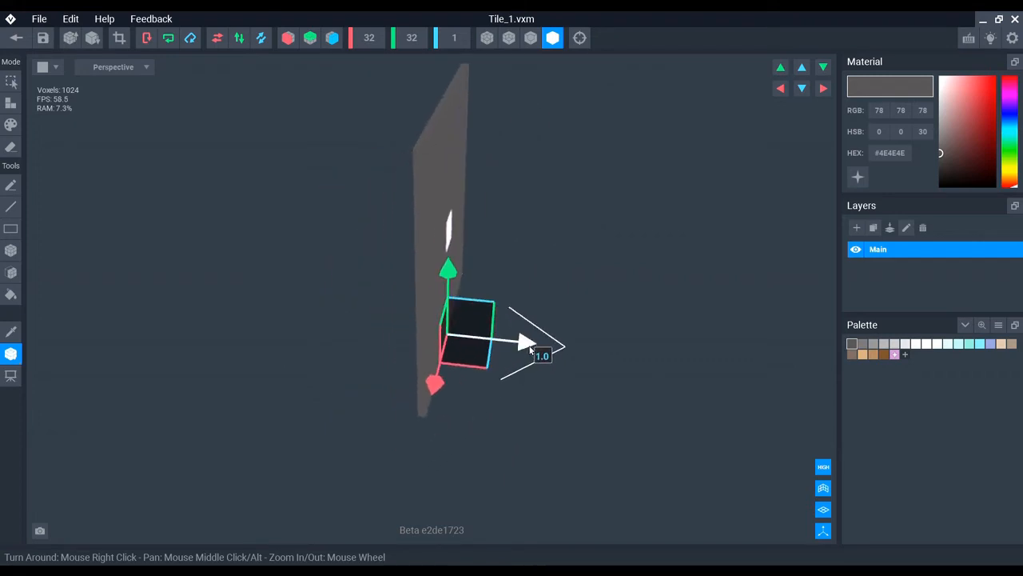
drag(531, 349, 527, 351)
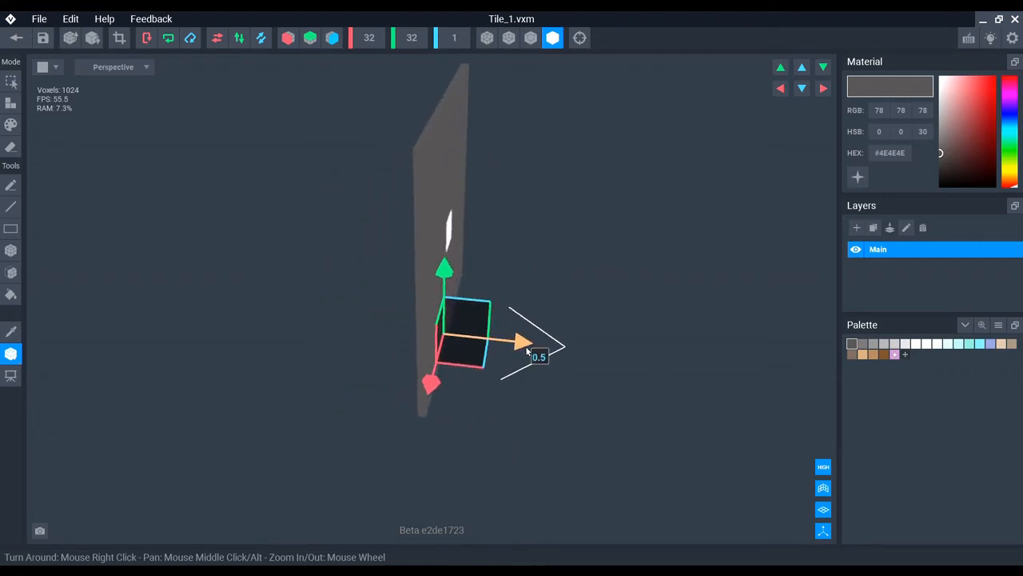
right_drag(532, 403, 321, 171)
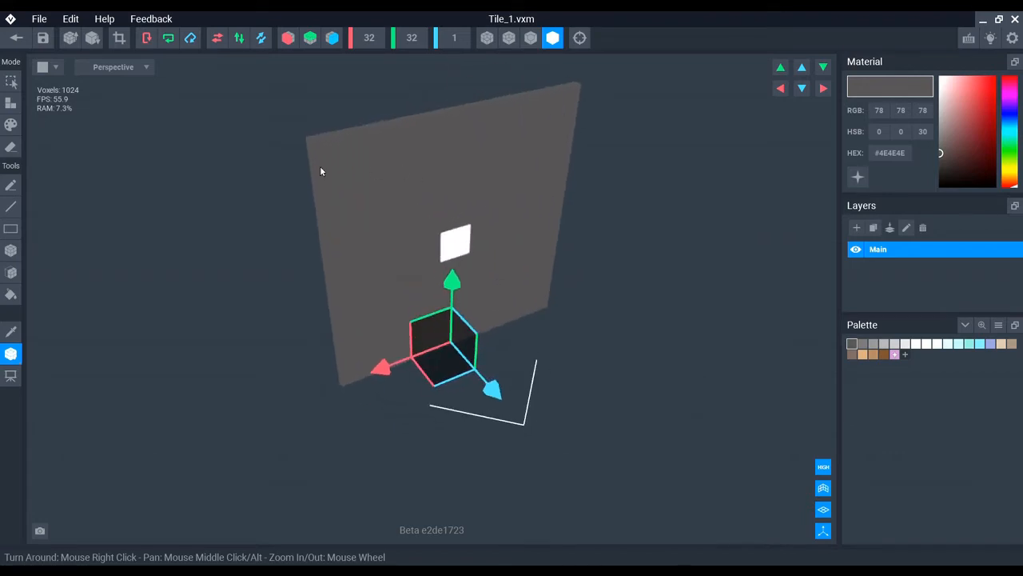
click(30, 49)
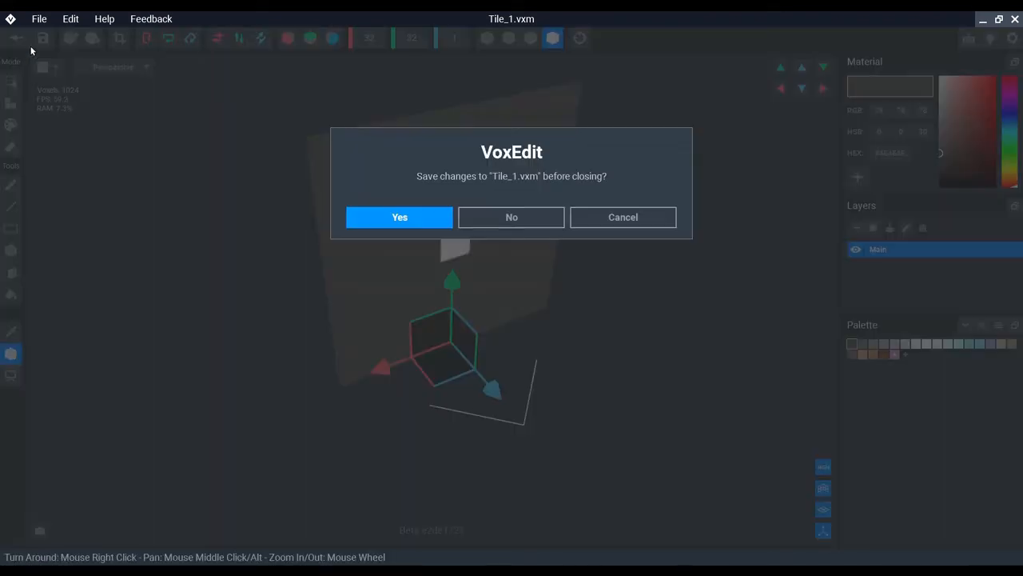
click(438, 223)
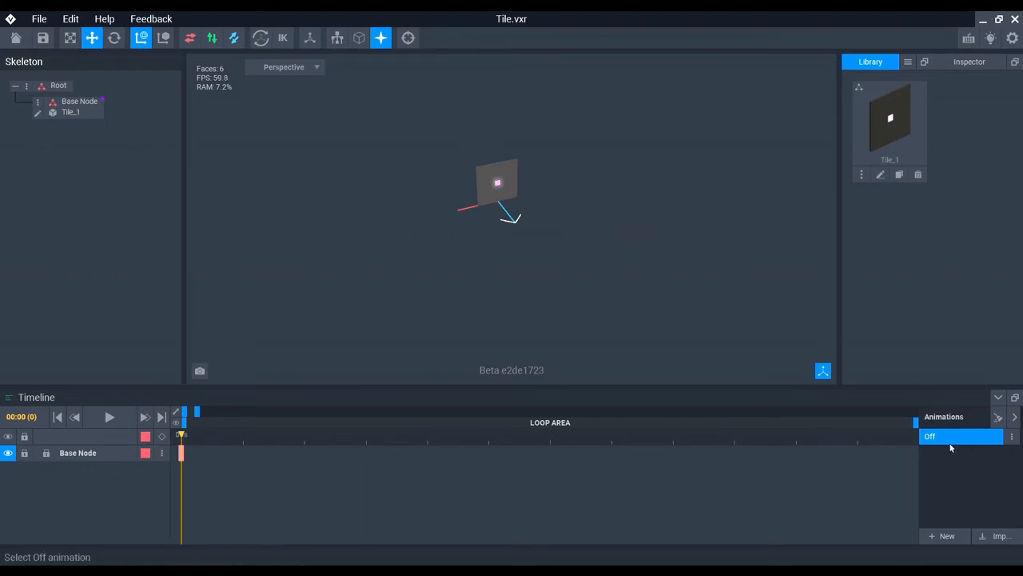
click(1017, 440)
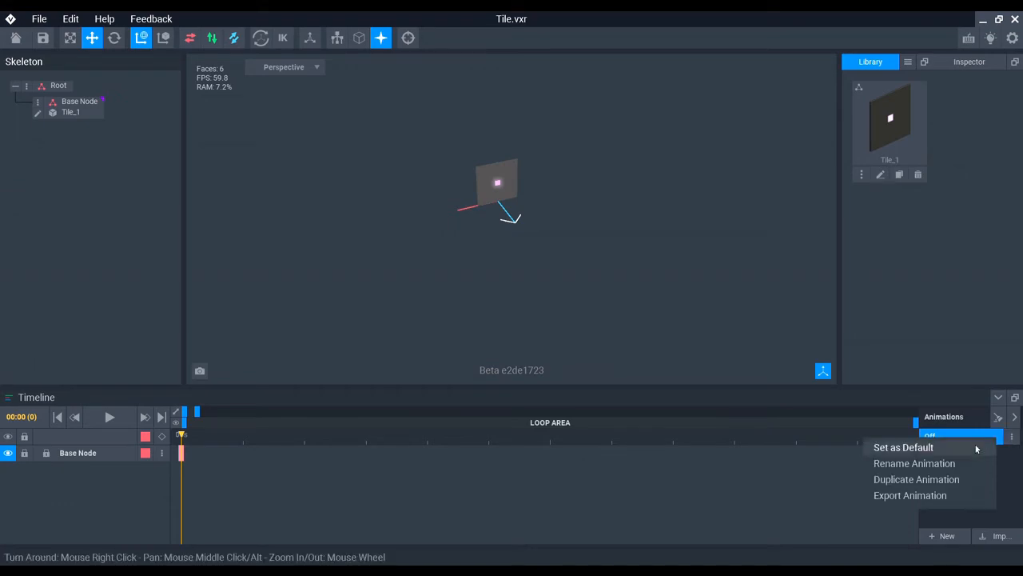
click(1018, 471)
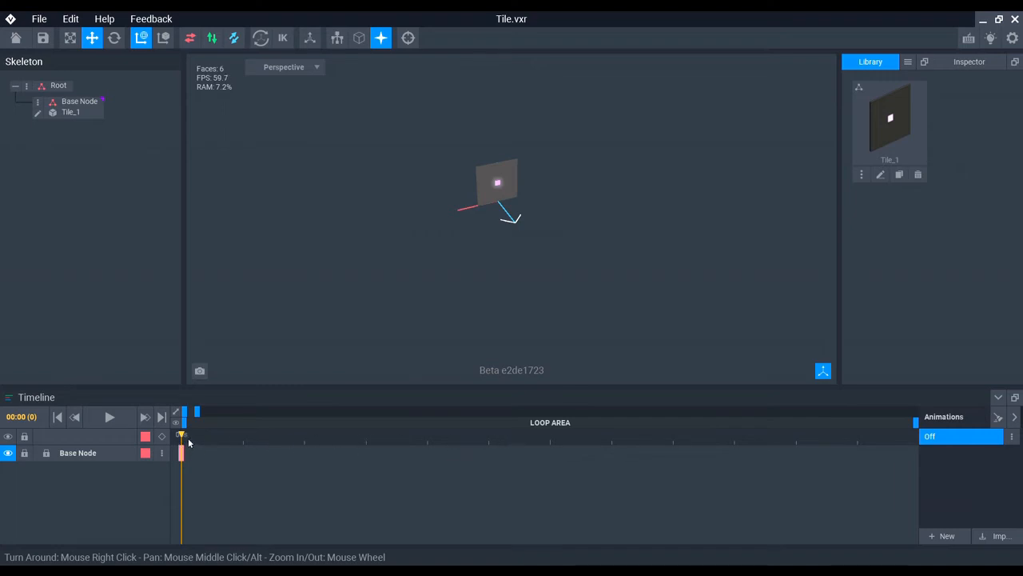
Step: In the Off animation, add a keyframe for Base Node at frame 6 with the tile kept at its original position
drag(206, 441, 236, 420)
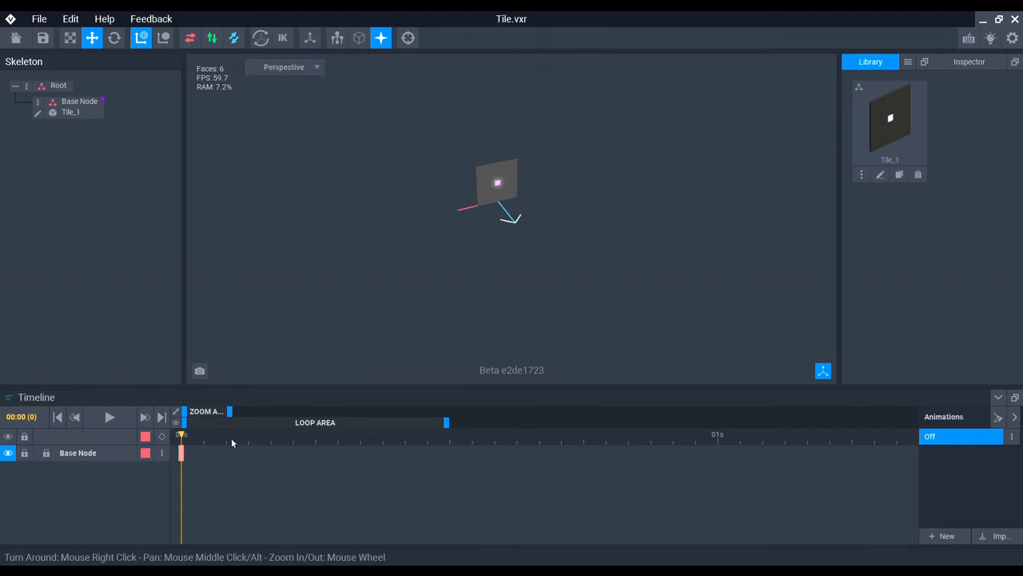
drag(183, 436, 316, 442)
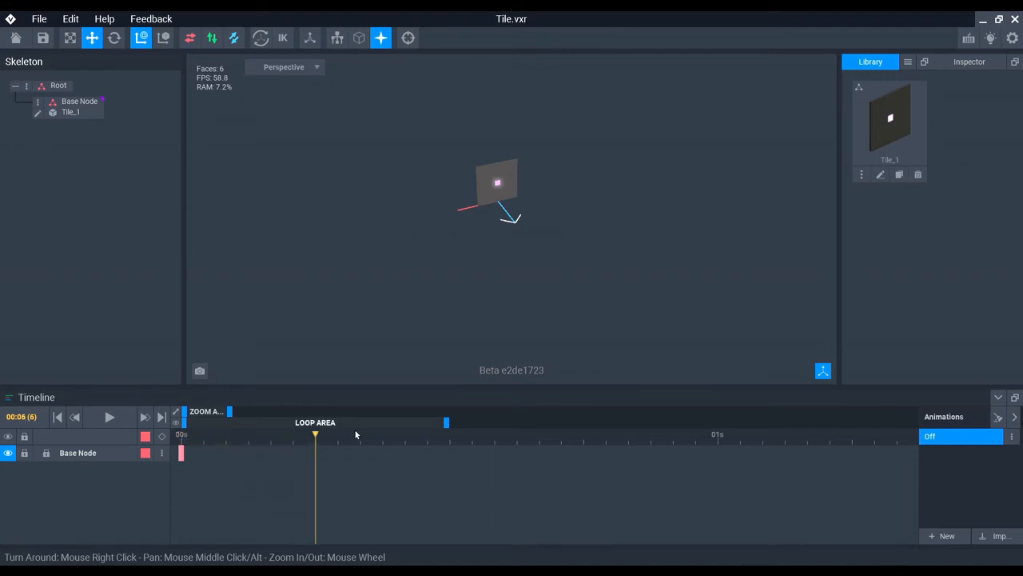
click(484, 181)
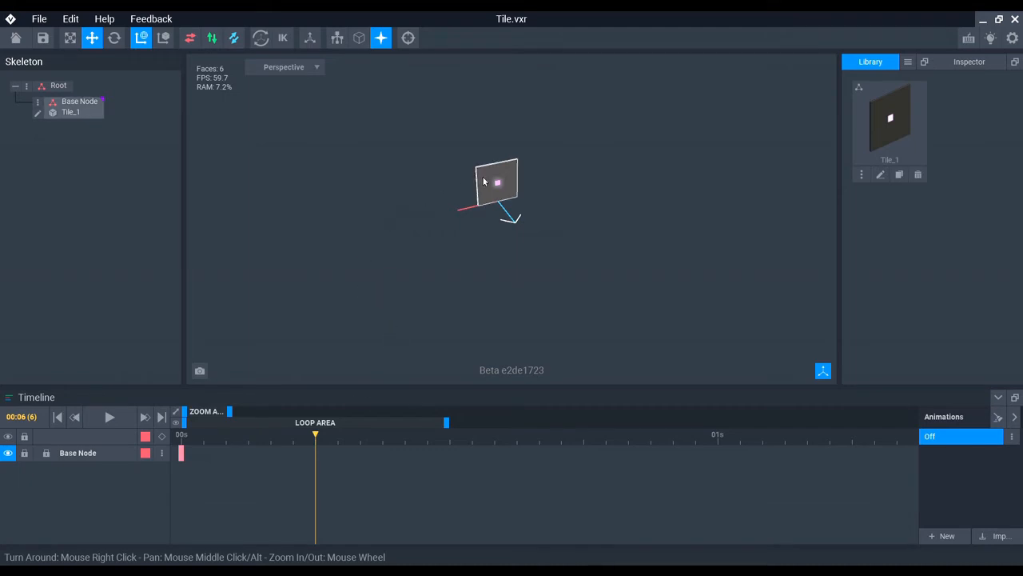
click(424, 294)
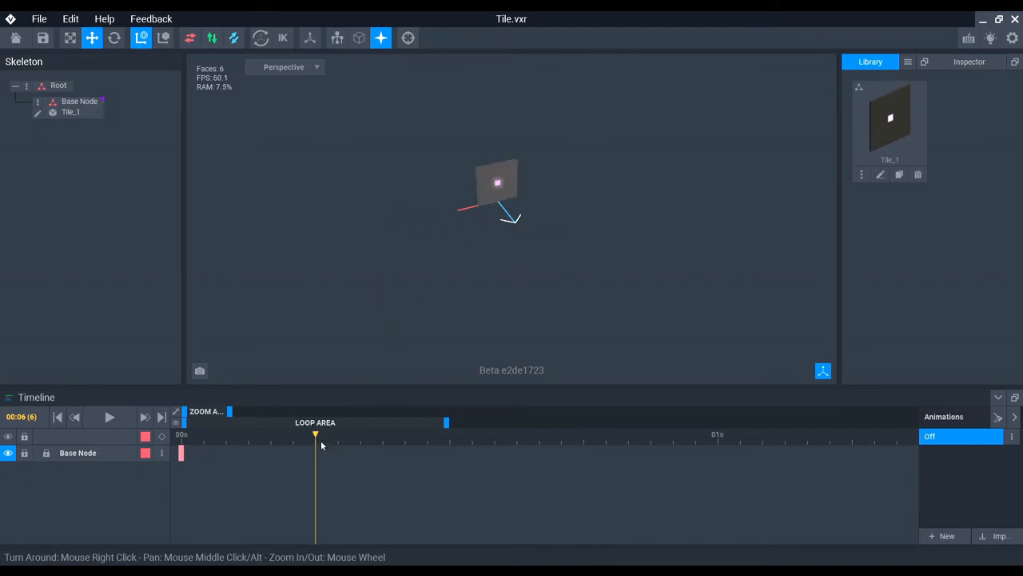
click(493, 192)
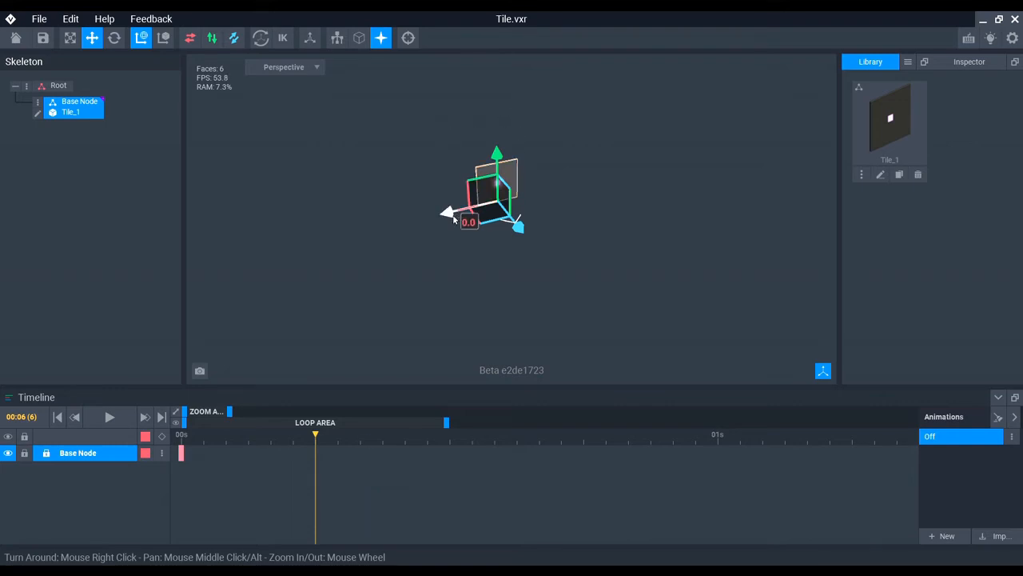
click(498, 154)
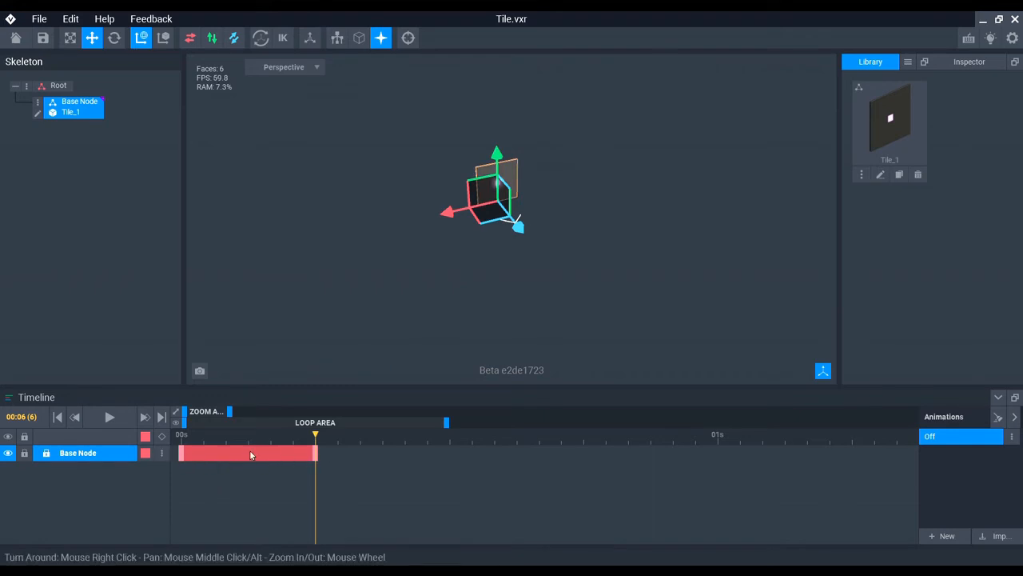
Step: Play back the Off animation, return to frame 0 and deselect the tile
click(129, 421)
click(126, 420)
drag(273, 440, 192, 442)
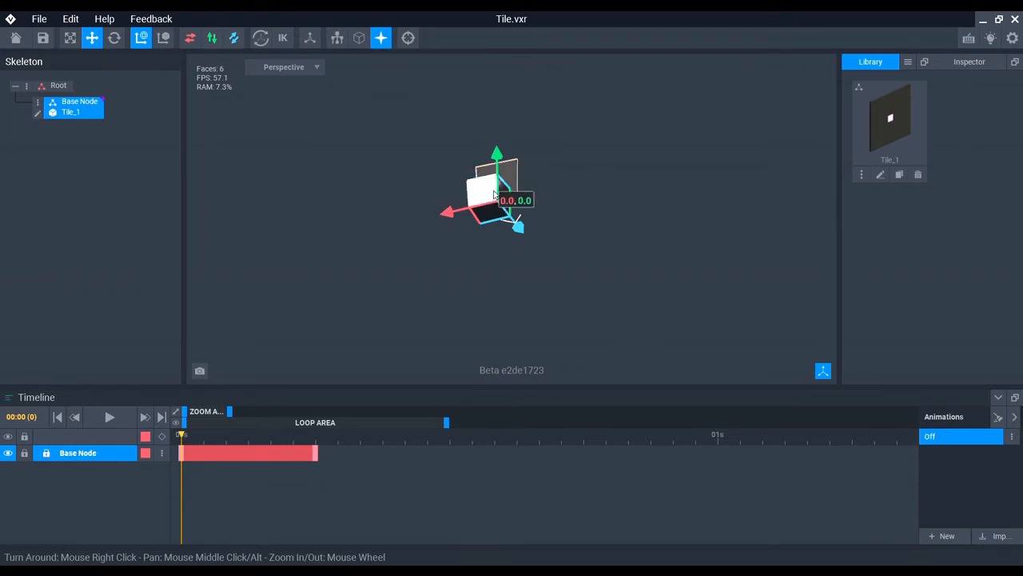
scroll(510, 207, up, 5)
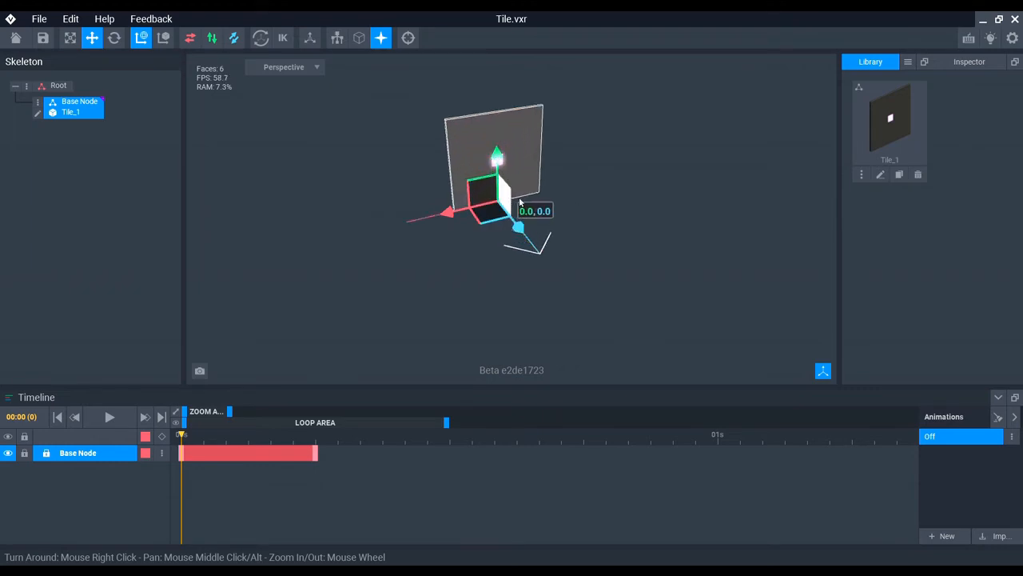
click(657, 157)
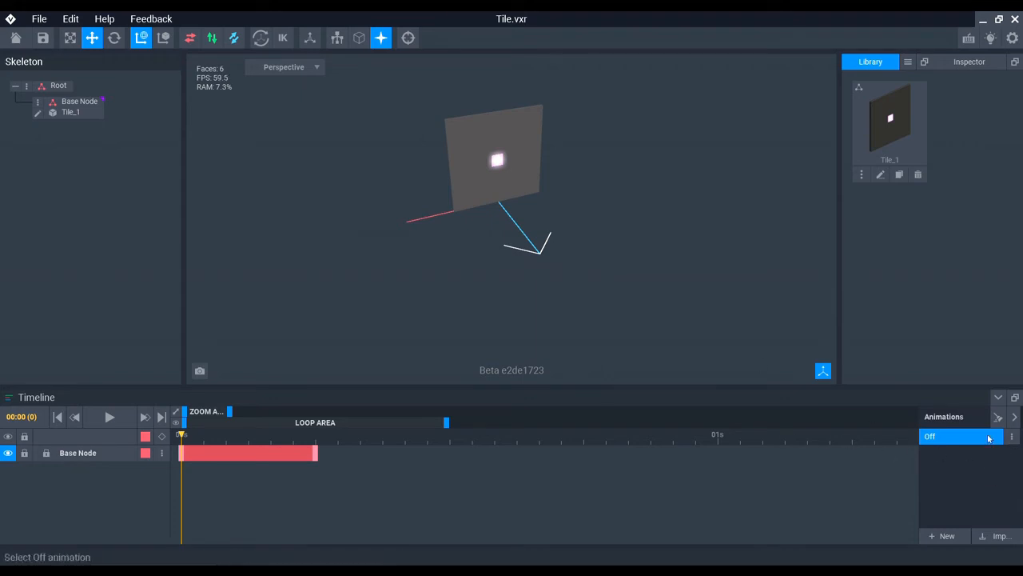
Step: Duplicate the Off animation under the name On
click(1016, 441)
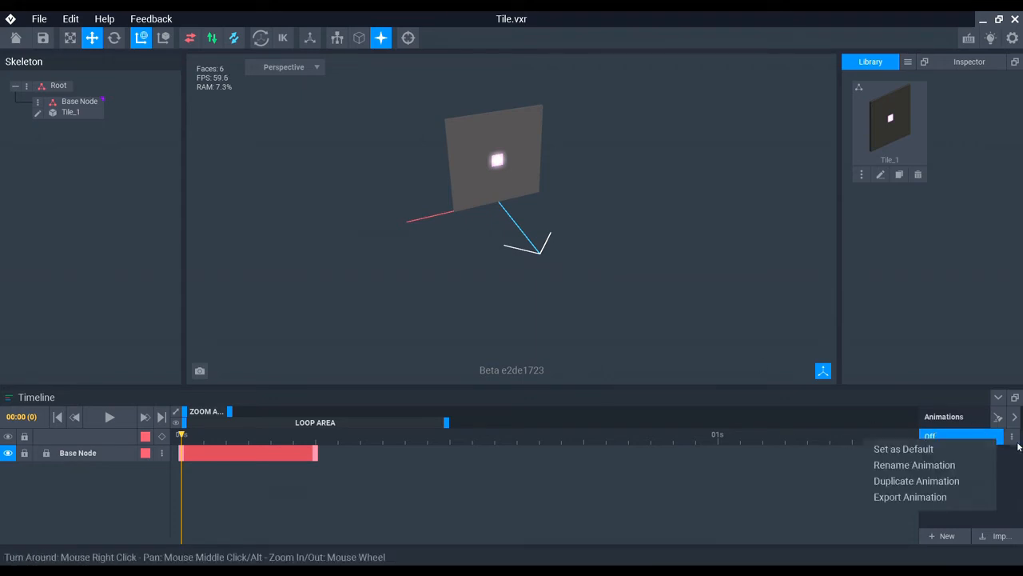
click(912, 484)
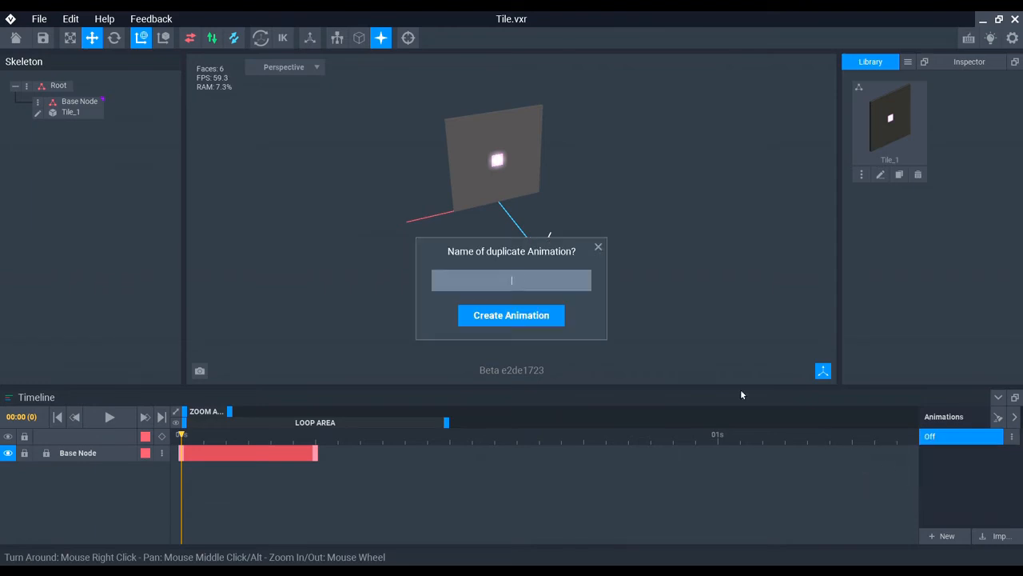
text(On)
key(Return)
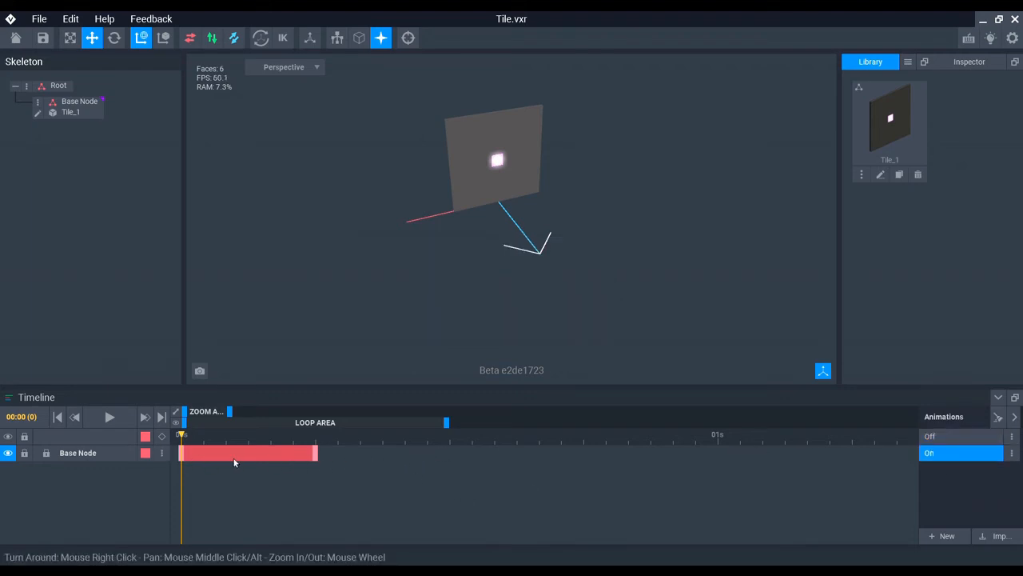
Step: Delete Base Node's existing keyframes in the On animation and stay at frame 0
click(169, 459)
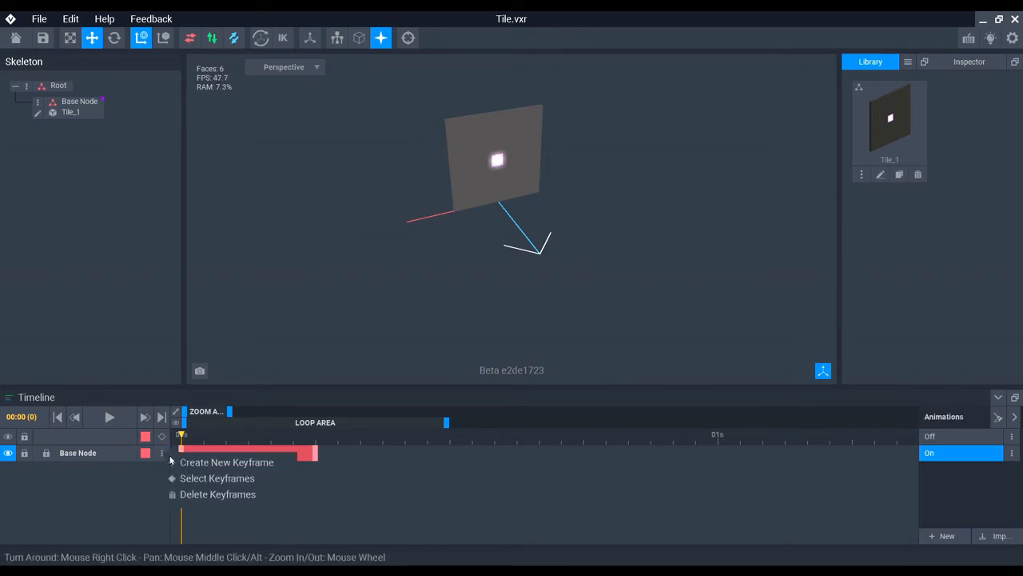
click(201, 496)
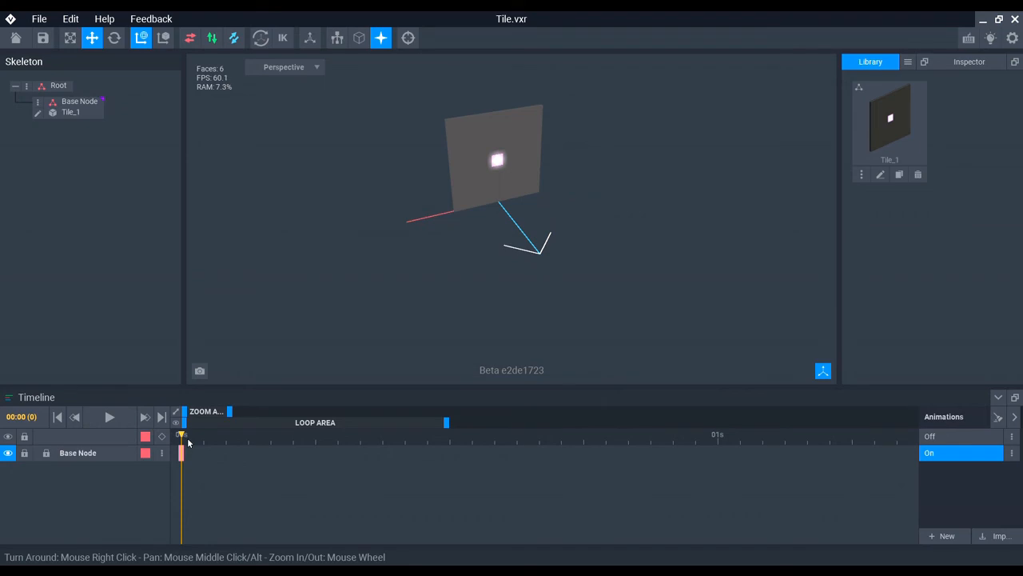
mouse_move(183, 438)
mouse_down()
mouse_move(317, 443)
mouse_move(181, 440)
mouse_up()
Step: Move the tile forward along the Z axis at frame 0 of the On animation and key the same pose at frame 6
click(488, 174)
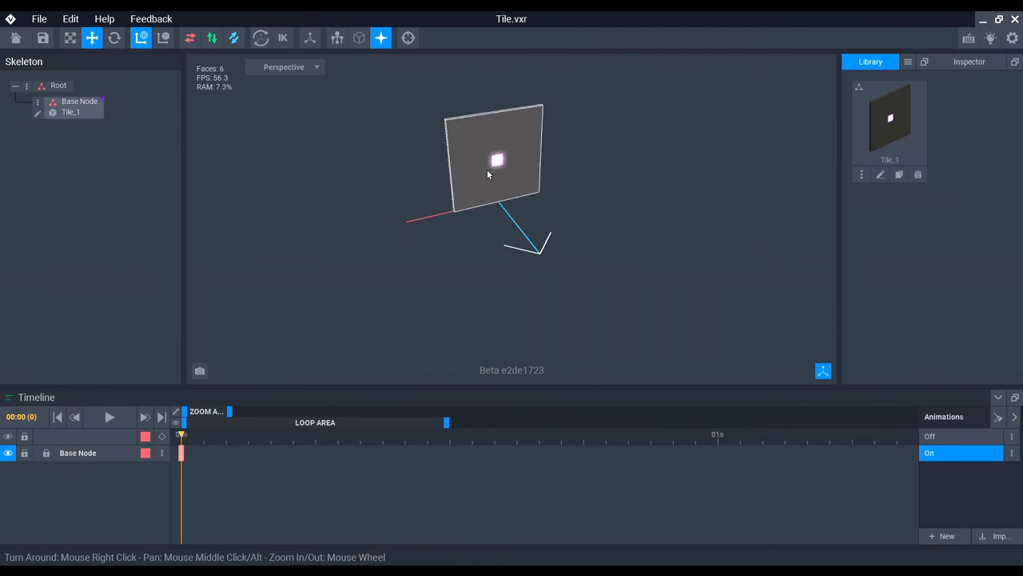
click(495, 159)
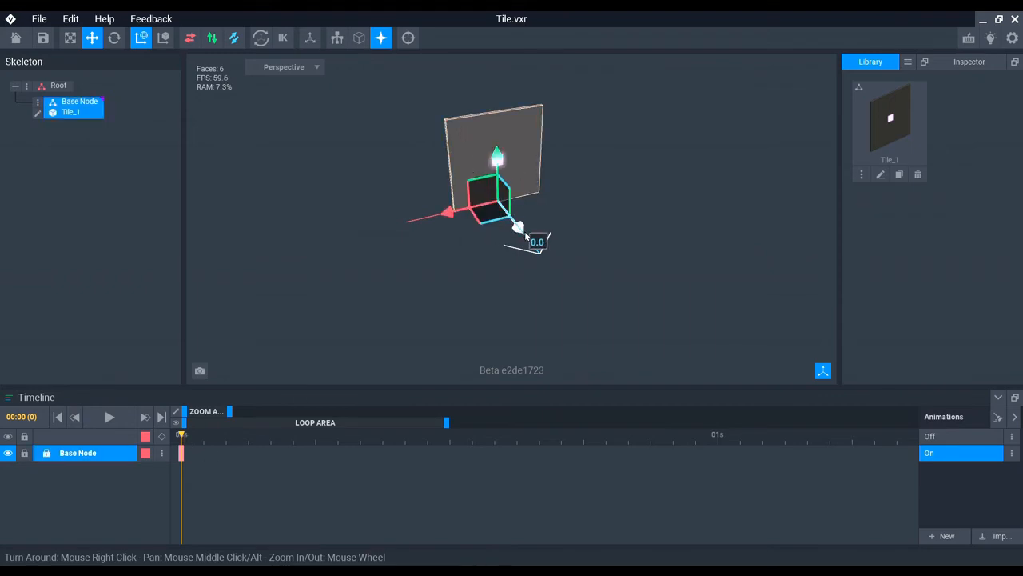
drag(518, 239, 524, 237)
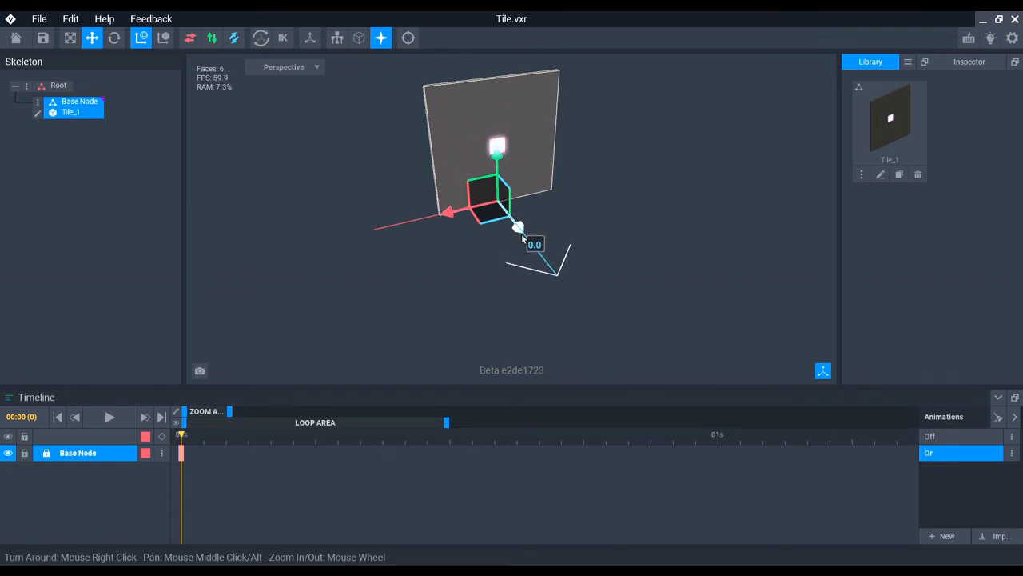
drag(521, 233, 561, 281)
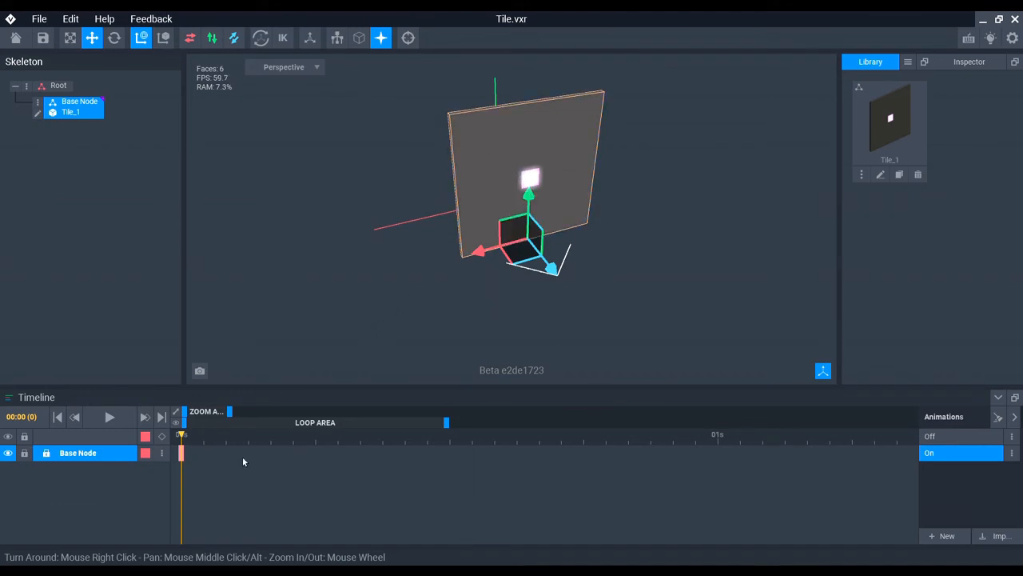
drag(190, 438, 329, 448)
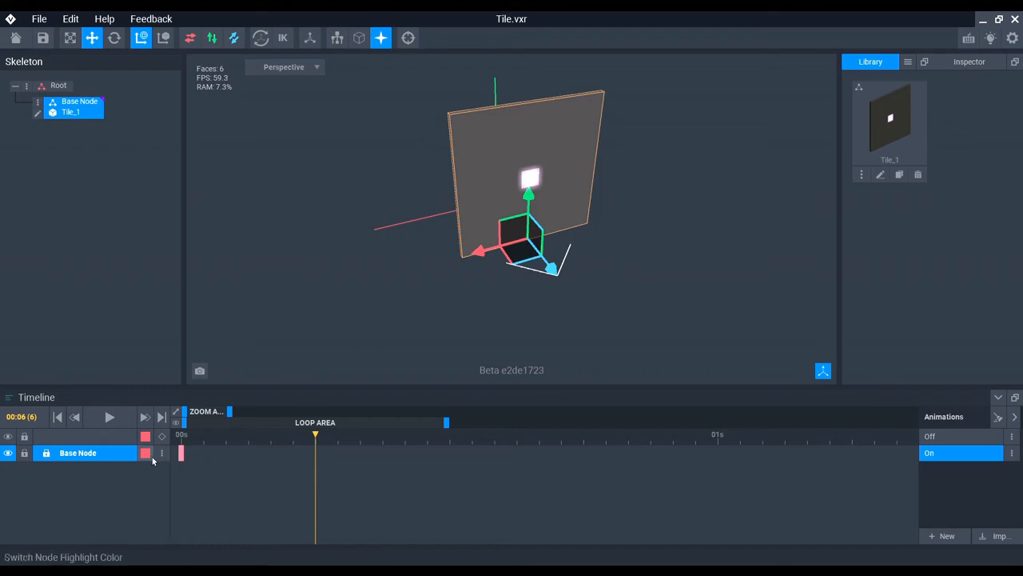
click(535, 196)
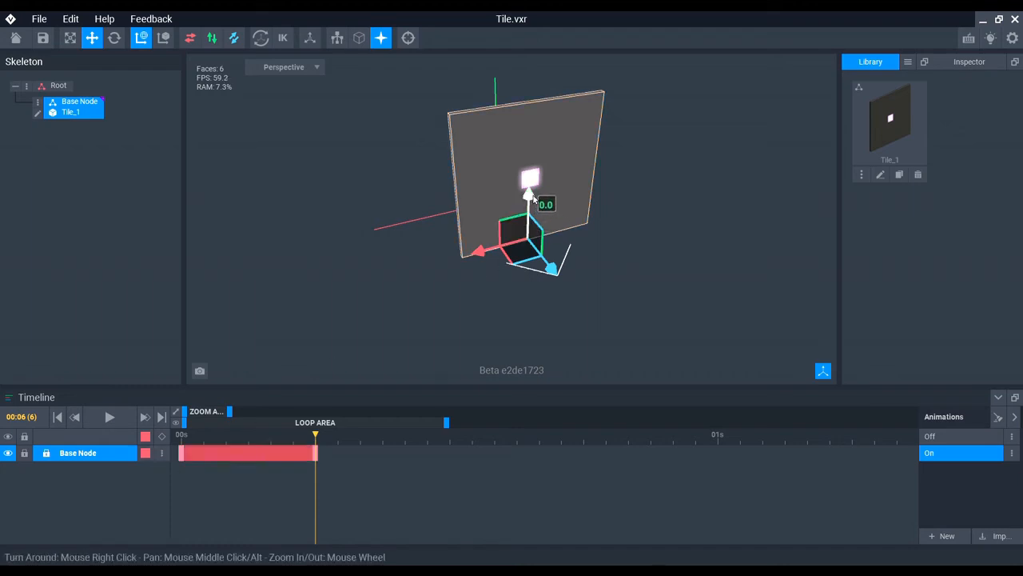
Step: Play back the On animation and return to frame 0
click(109, 417)
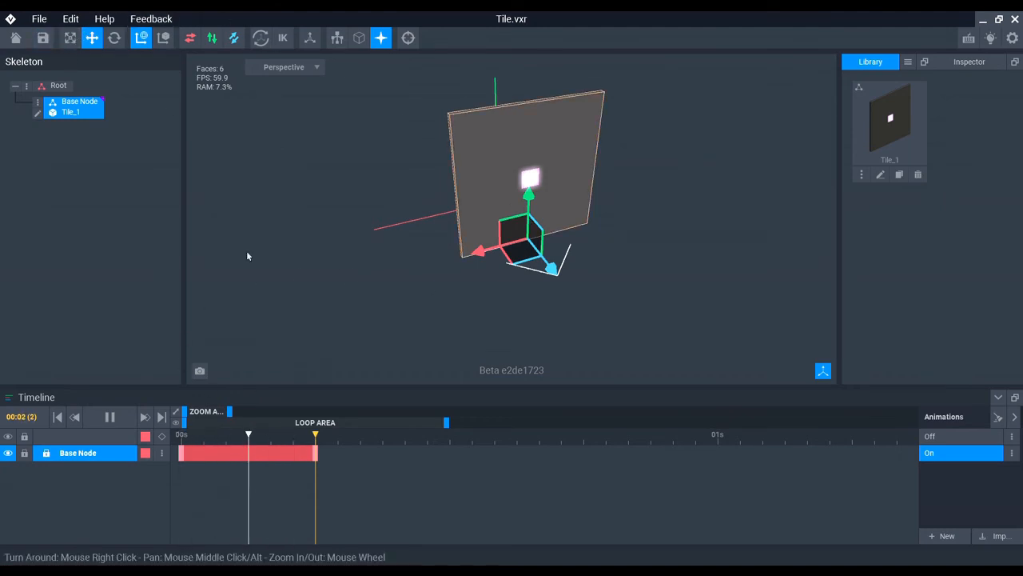
click(109, 417)
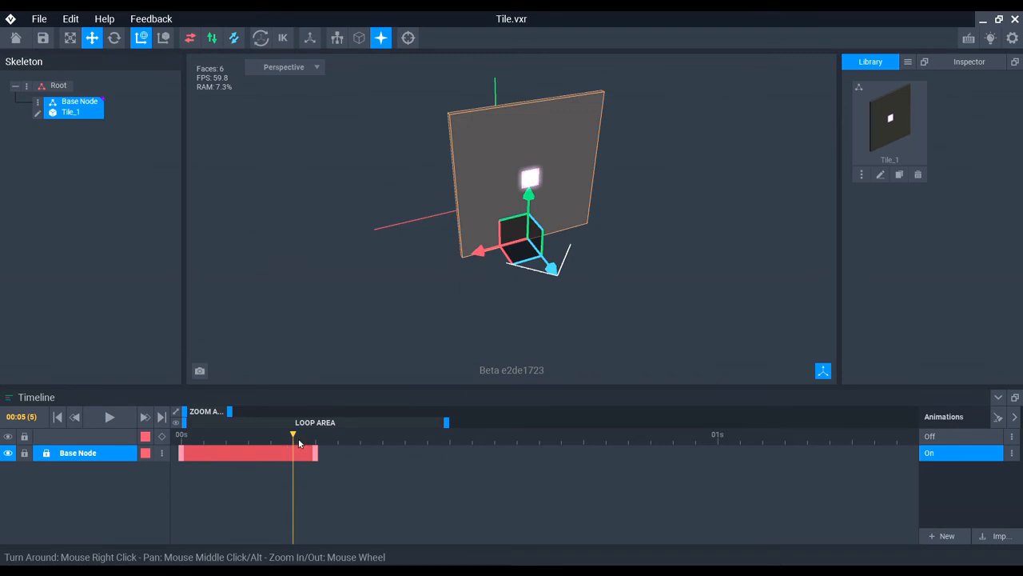
drag(293, 436, 180, 437)
Step: Start exporting the Tile asset to the Marketplace and choose its thumbnail
click(71, 18)
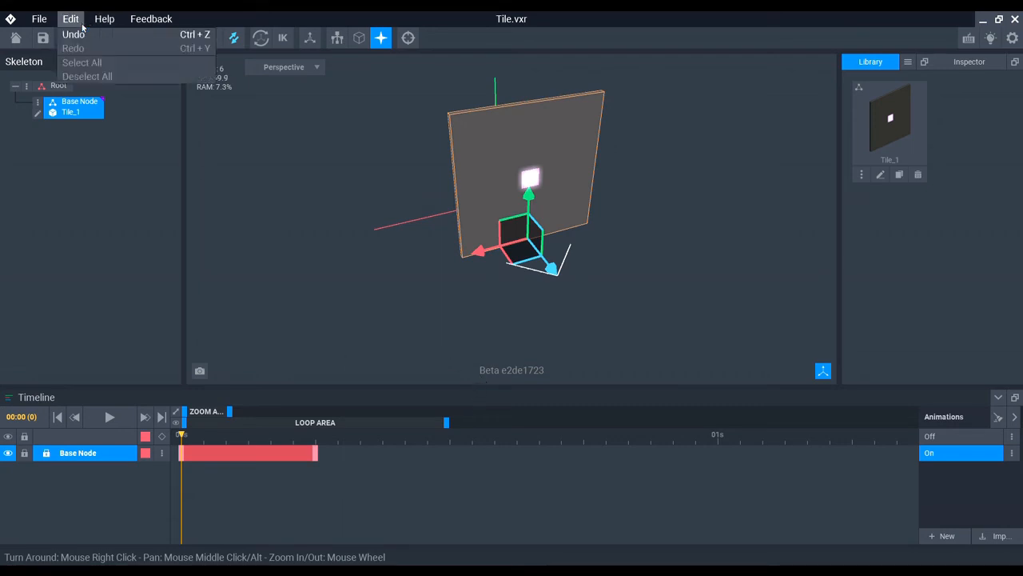
mouse_move(39, 19)
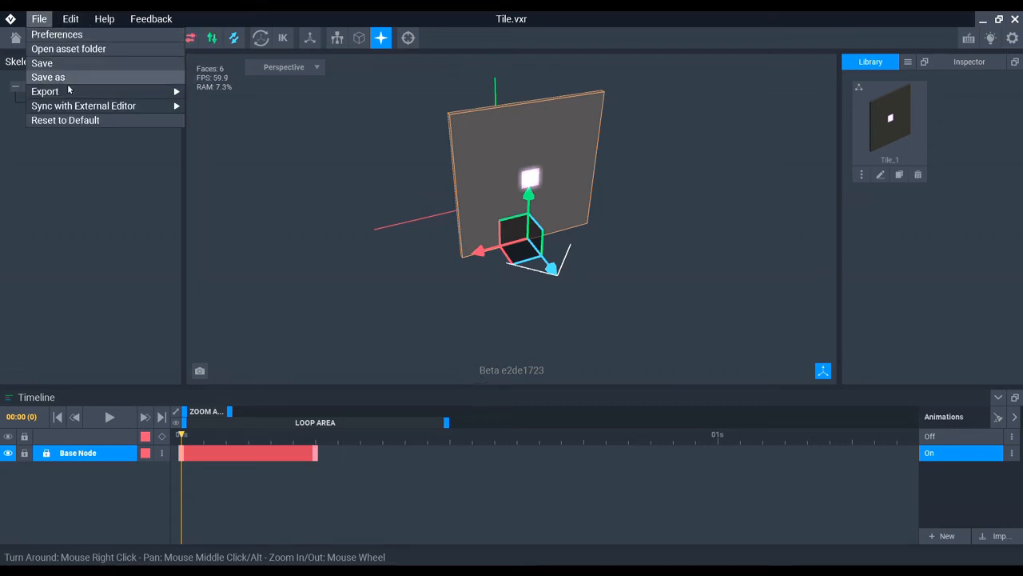
mouse_move(68, 92)
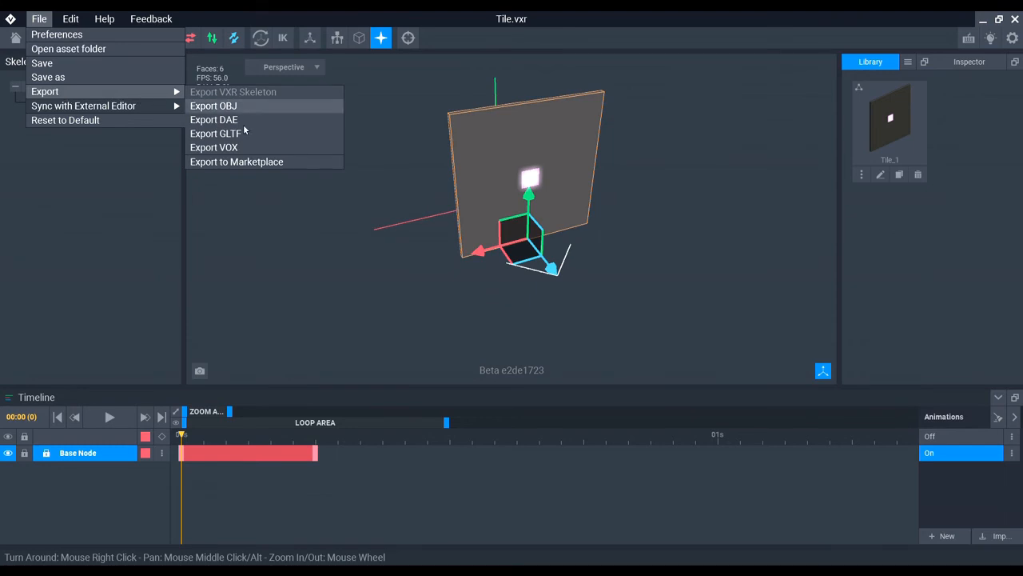
click(250, 165)
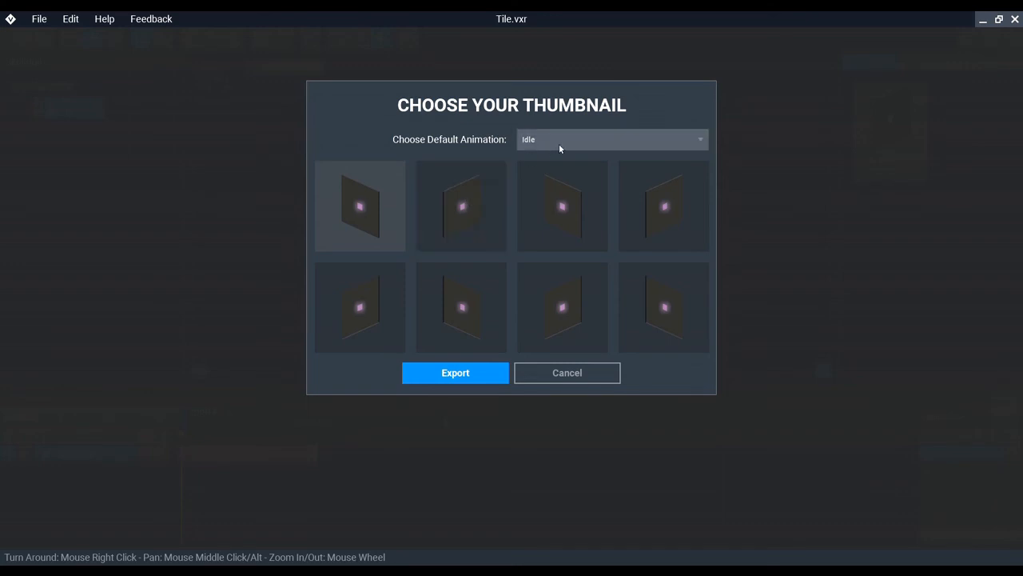
click(479, 228)
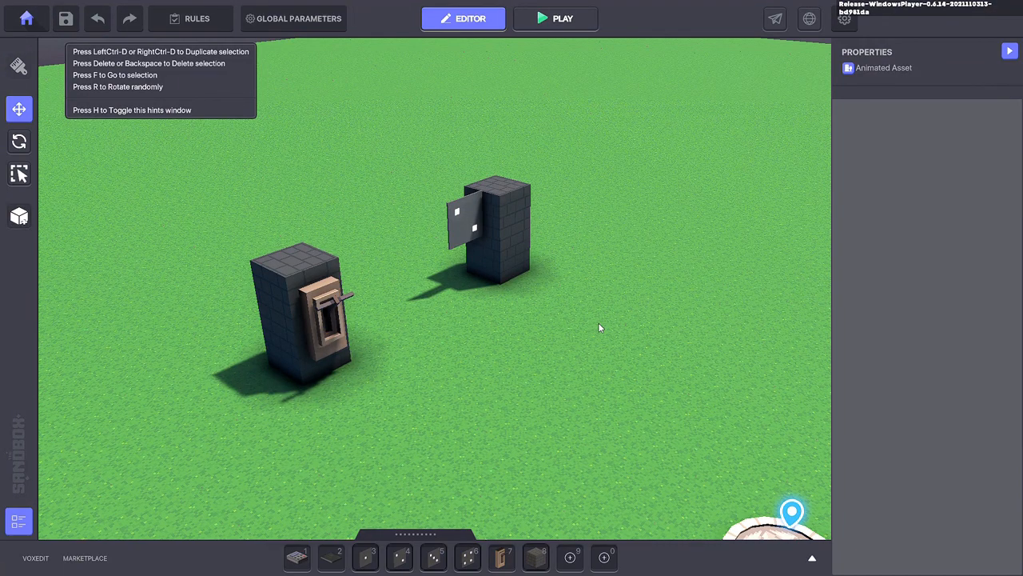
Step: In Game Maker, examine the L1 - Tile 2 asset's Door behaviour, including its required messages, opening mode and animations
click(472, 225)
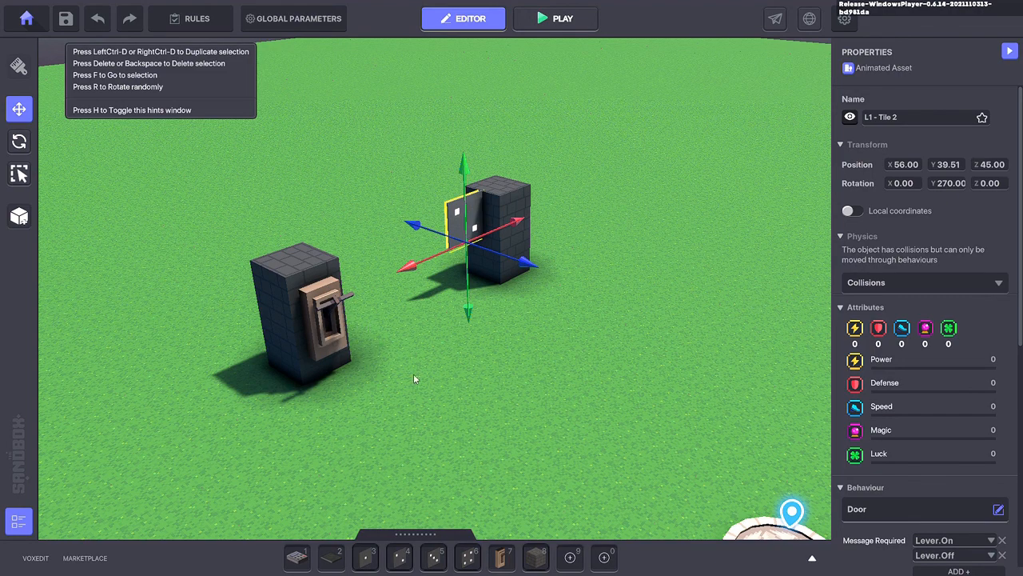
scroll(921, 398, down, 2)
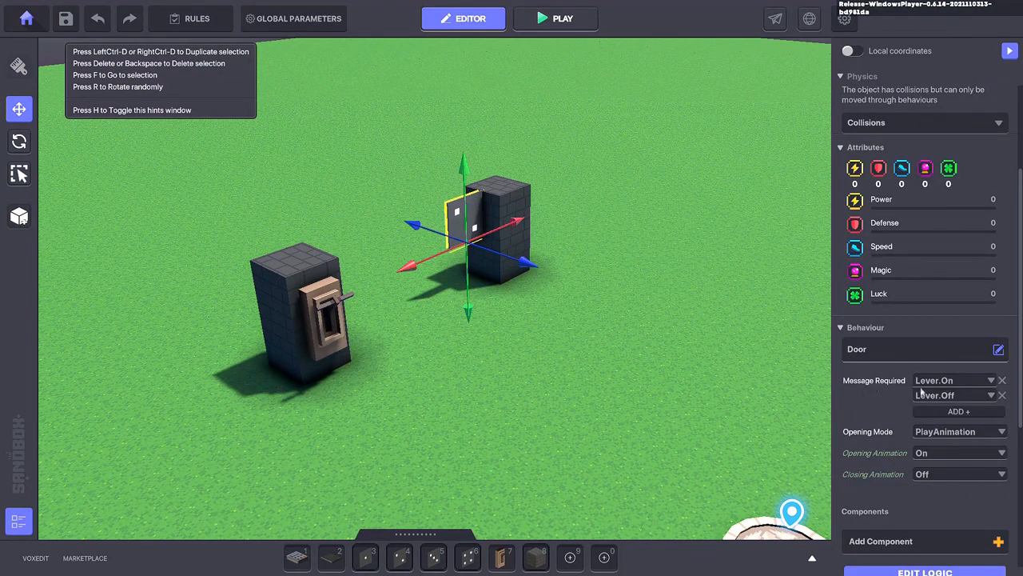
scroll(854, 416, down, 2)
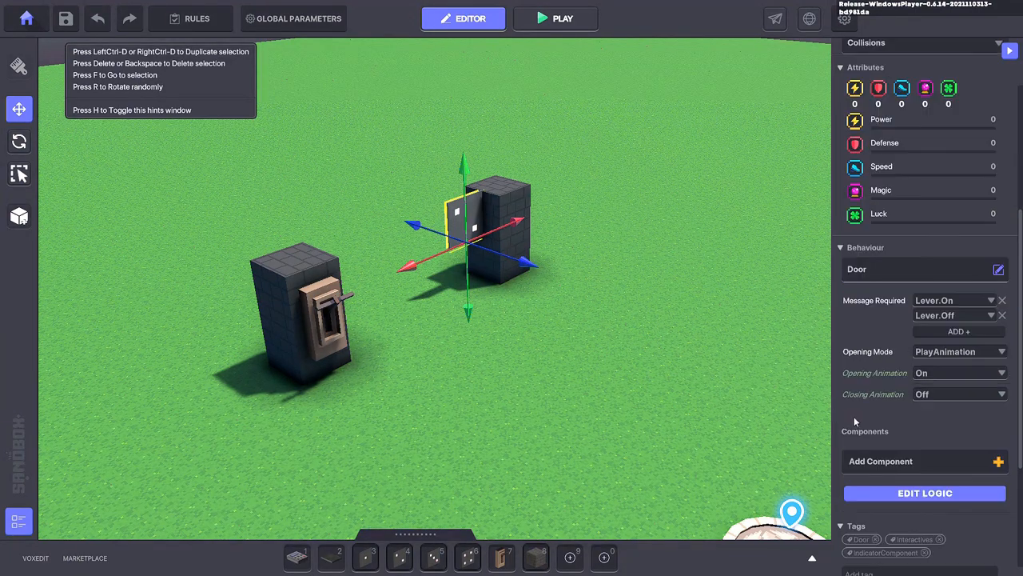
scroll(893, 384, up, 1)
click(713, 366)
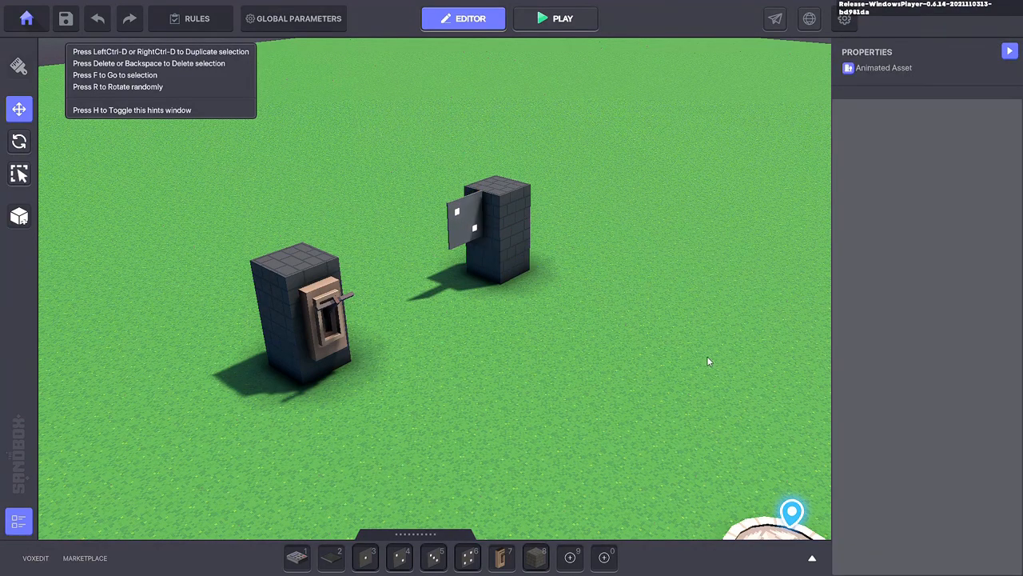
Step: Playtest the scene by walking the character to the lever and activating it to test the tile
key(ctrl+p)
key(w)
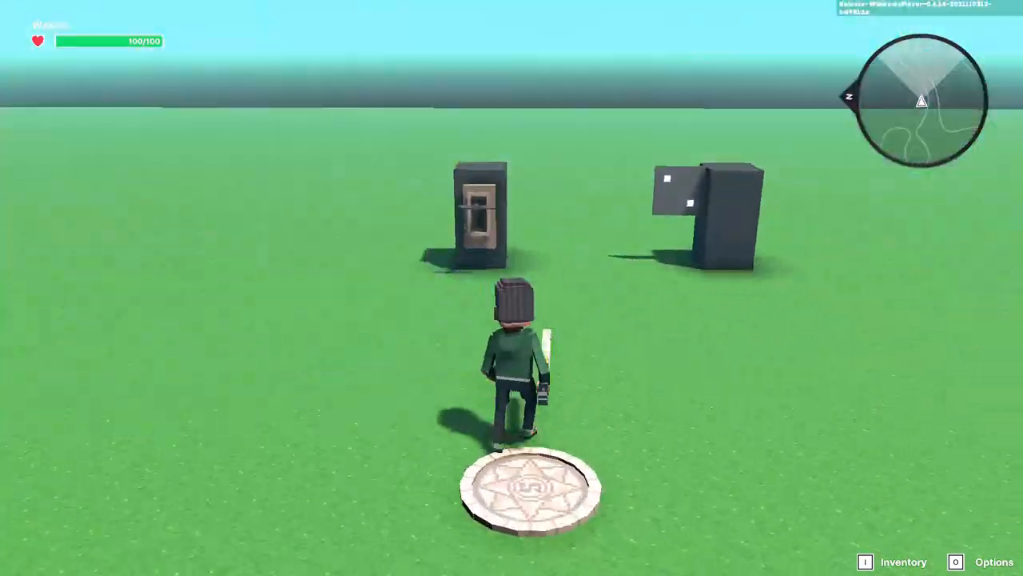
key(s)
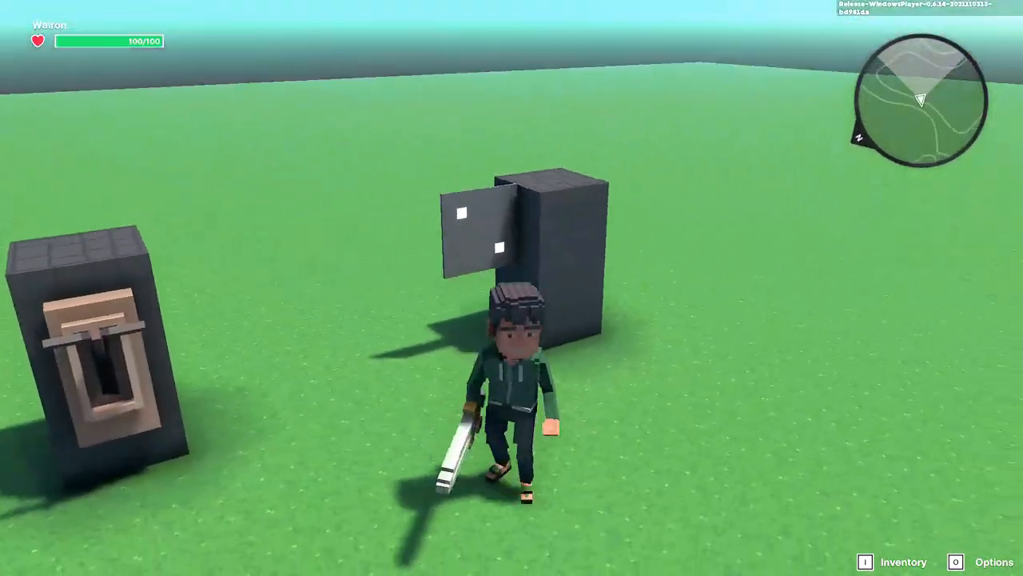
key(w)
key(s)
key(w)
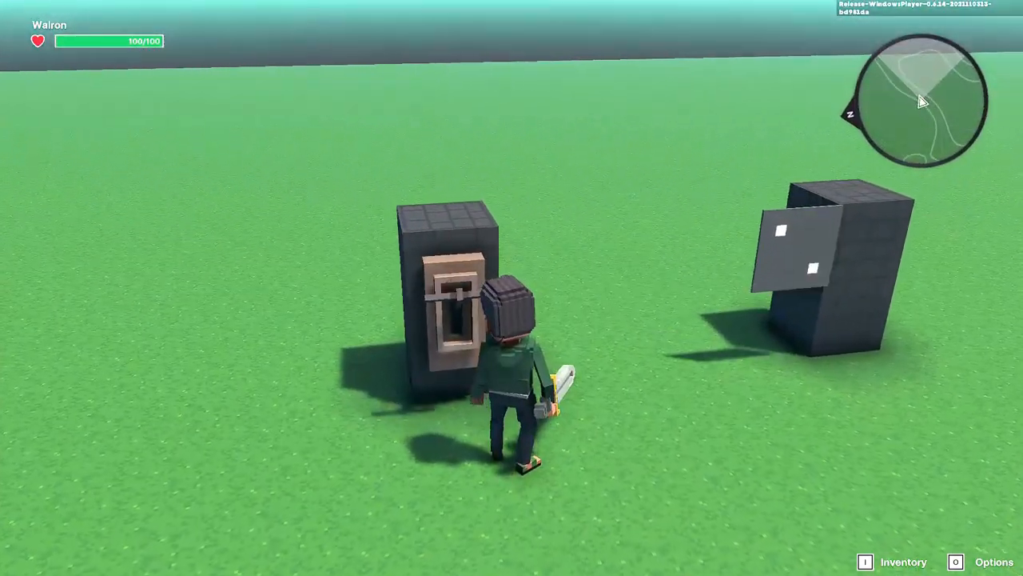
key(f)
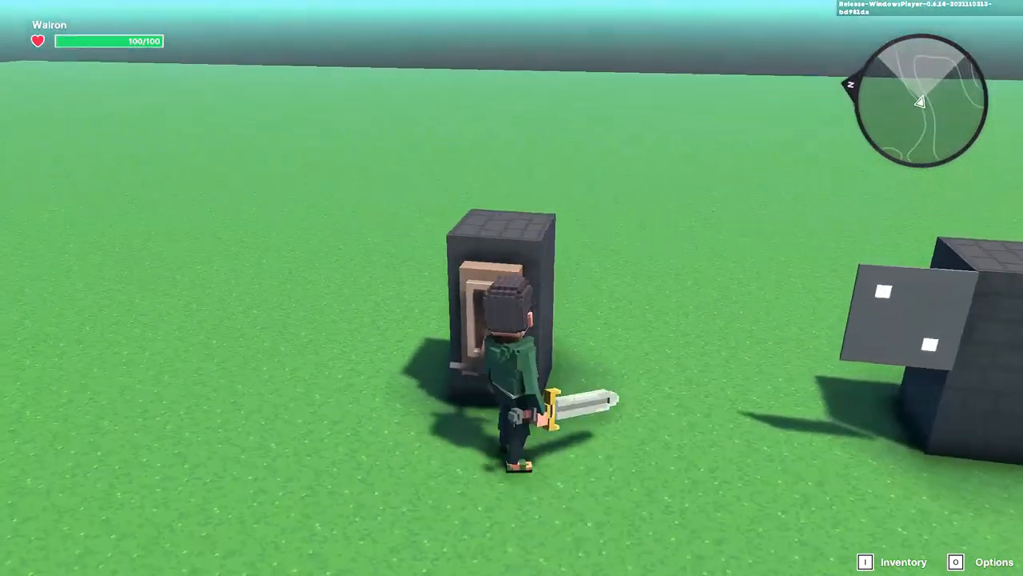
Step: Activate the lever again beside the swung-out tile and restart the playtest
key(f)
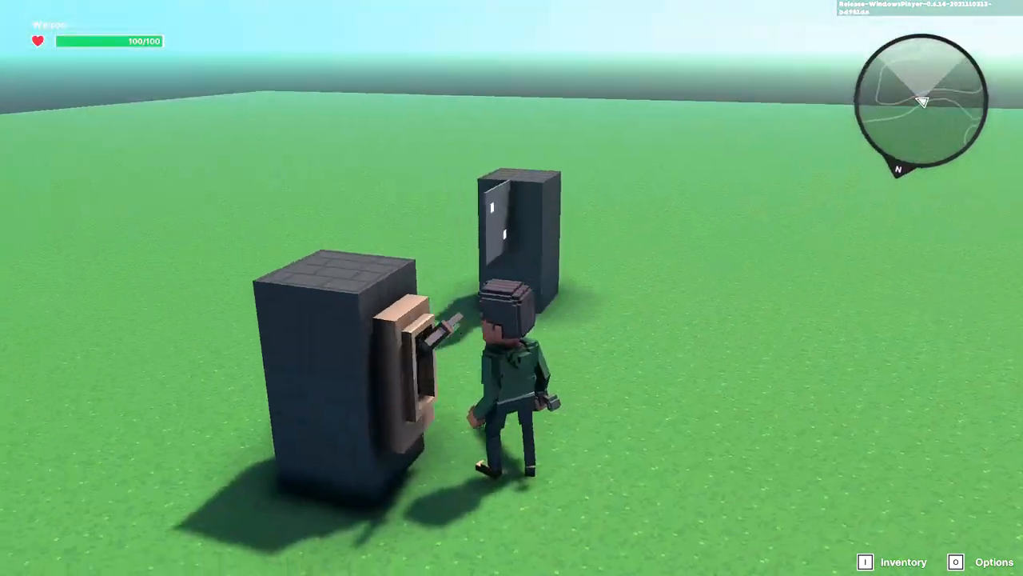
key(Escape)
click(451, 260)
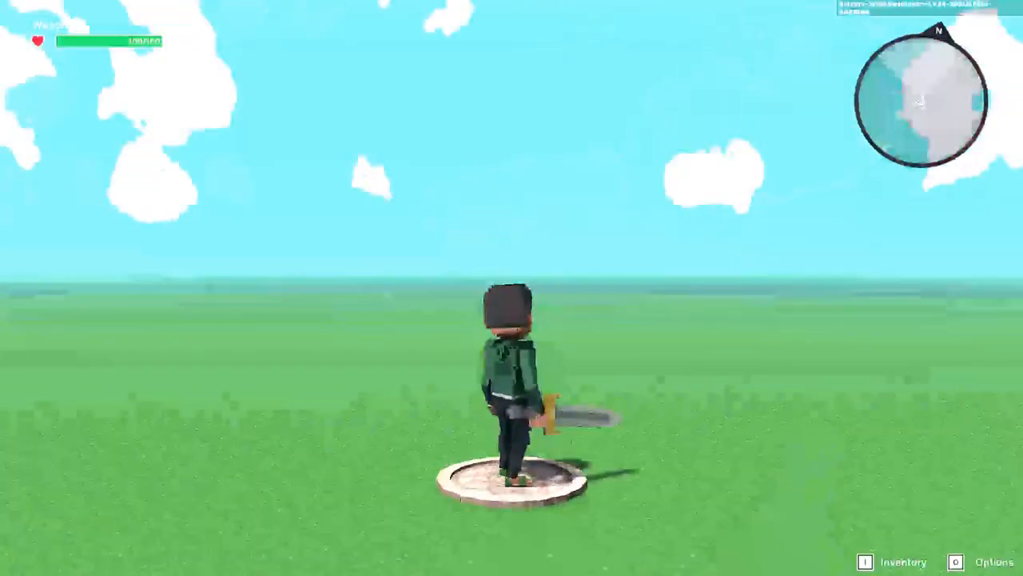
Step: Walk the character from the spawn point to the lever block and operate the lever to retest the tile
key(a)
key(w)
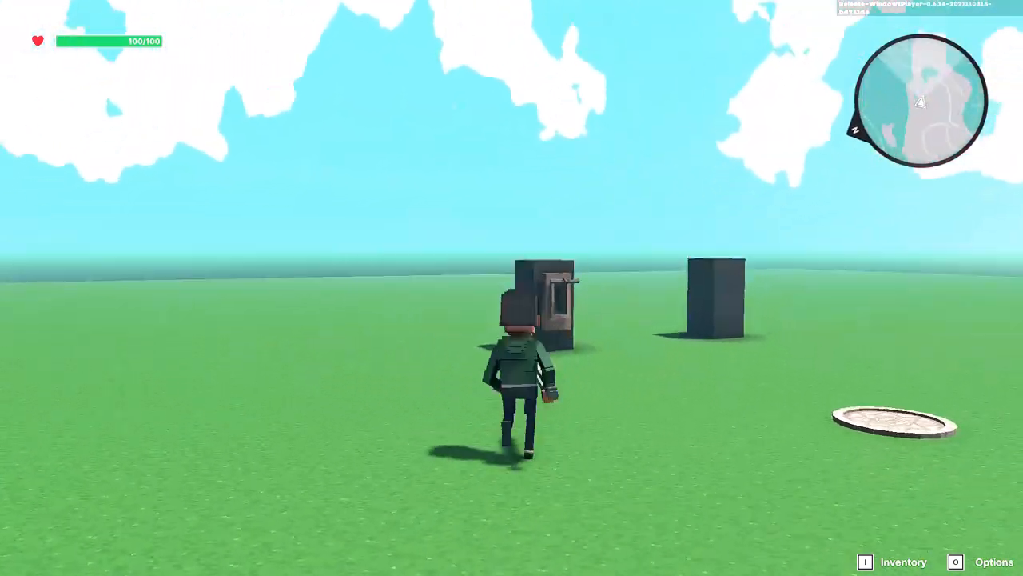
key(e)
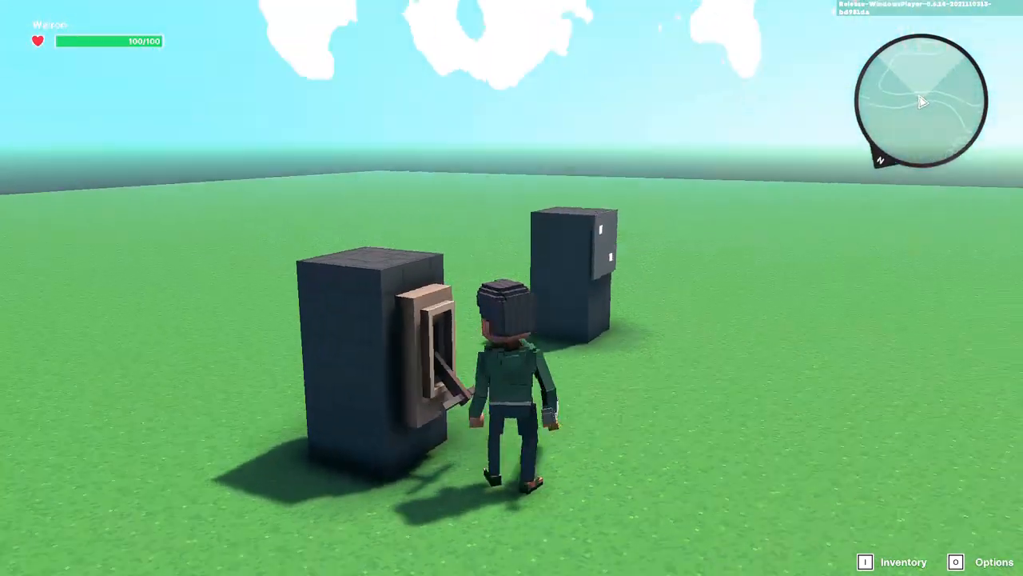
Step: Walk the character up to the tile block and back to inspect the tile's position from several angles
key(w)
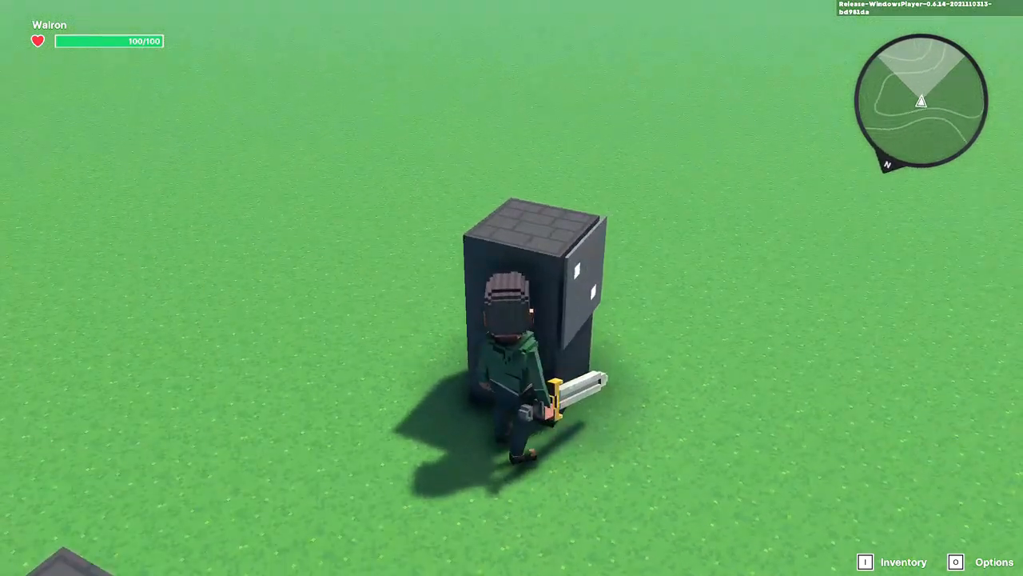
key(s)
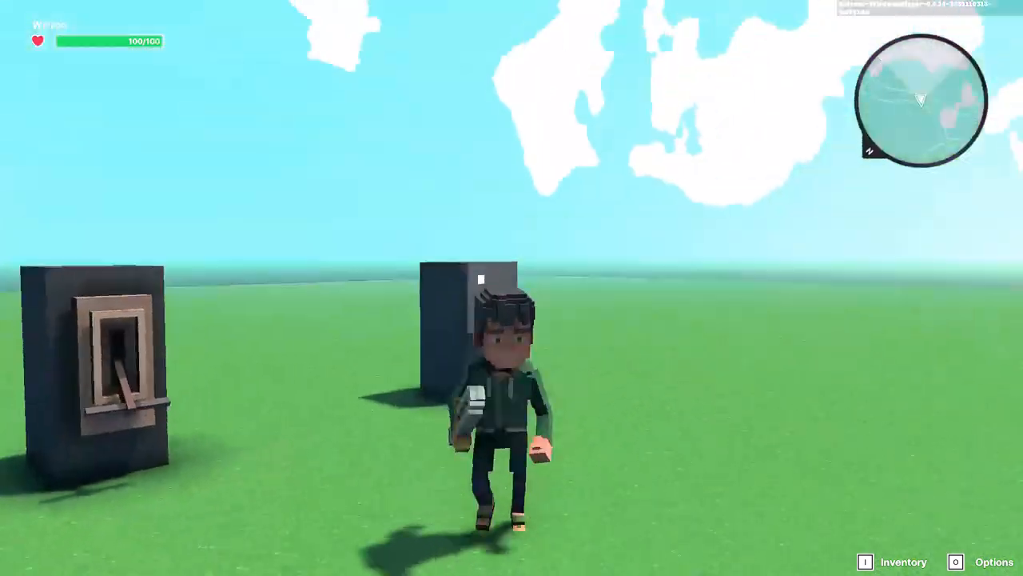
key(w)
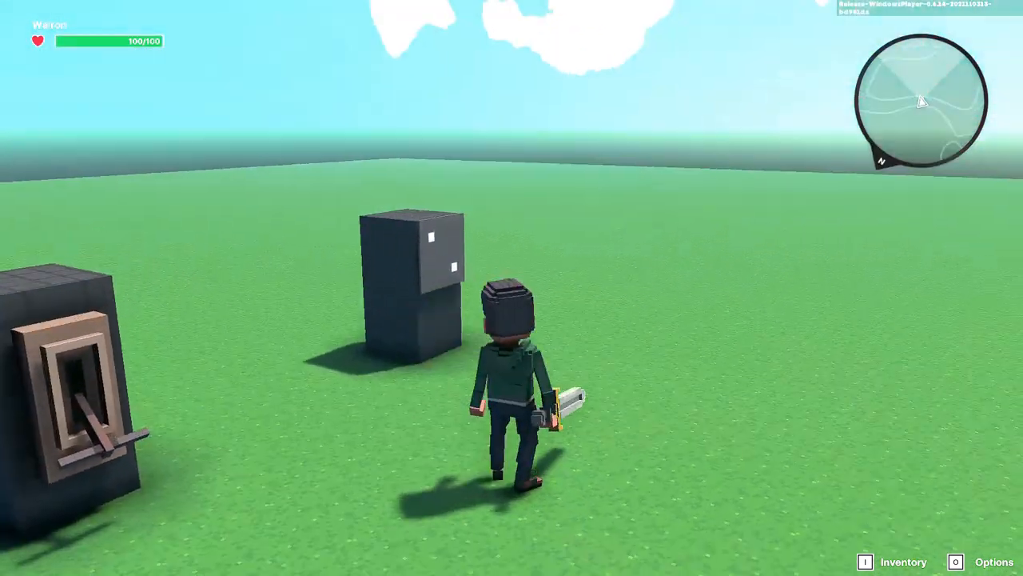